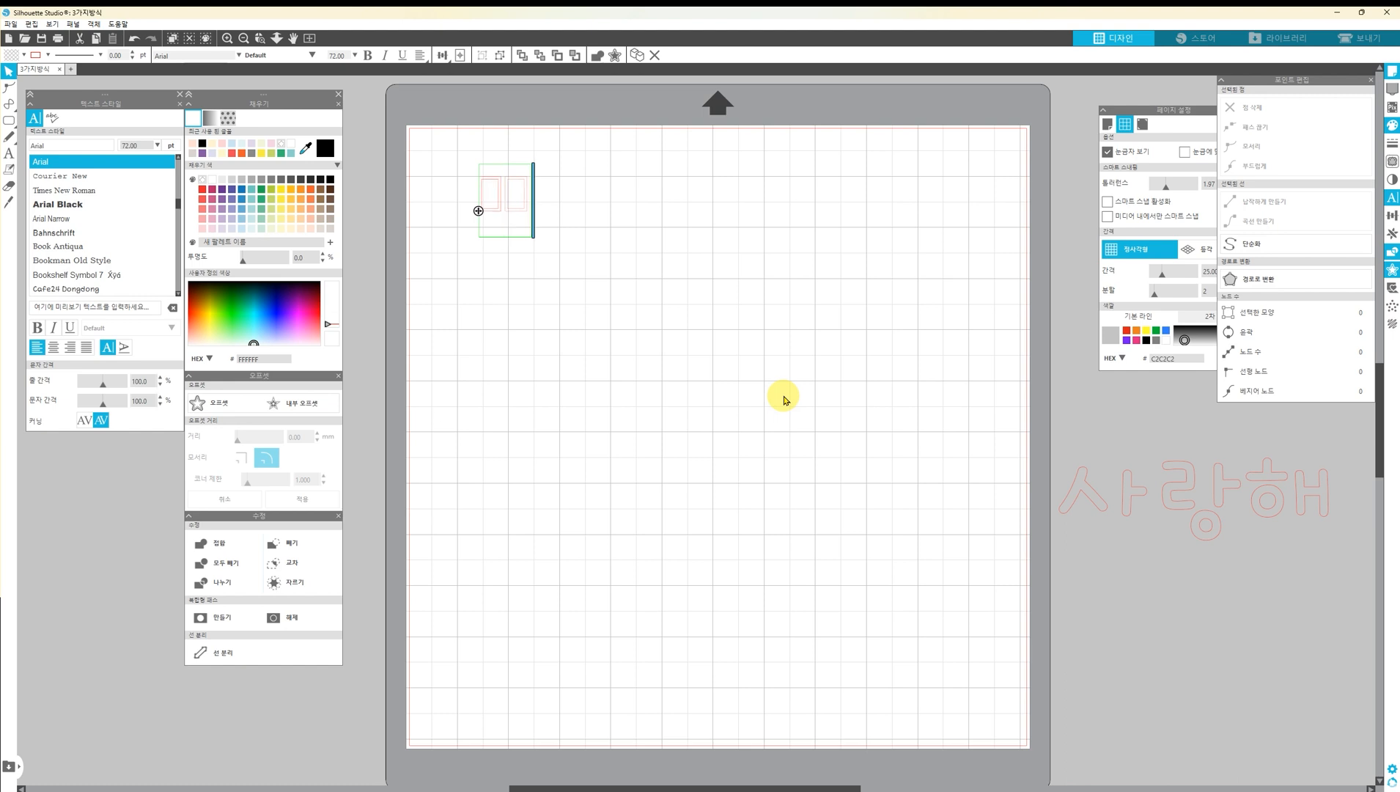
Move the new text near the page's upper-left corner and set its font to Cafe24 Dongdong
click(579, 200)
drag(519, 211, 477, 199)
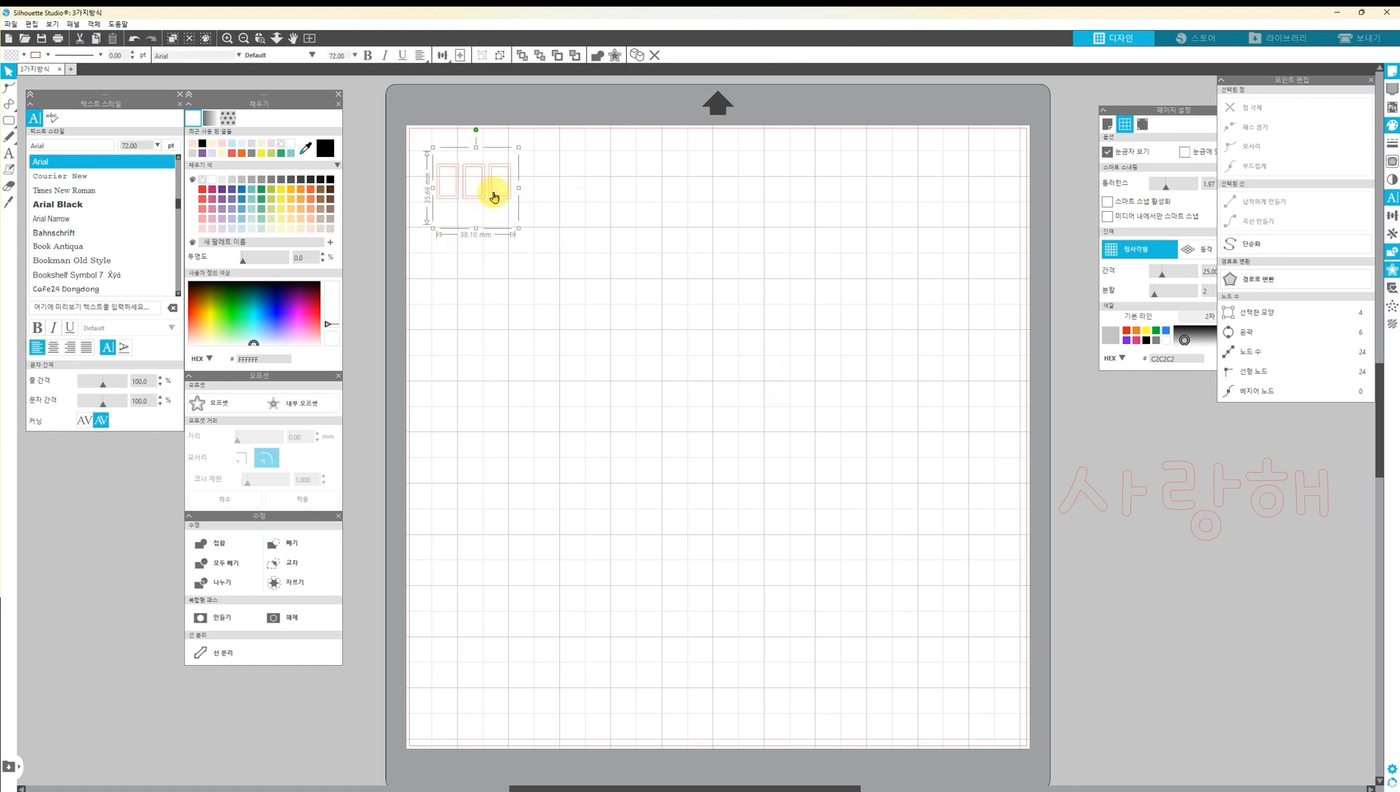
scroll(92, 220, down, 2)
click(95, 256)
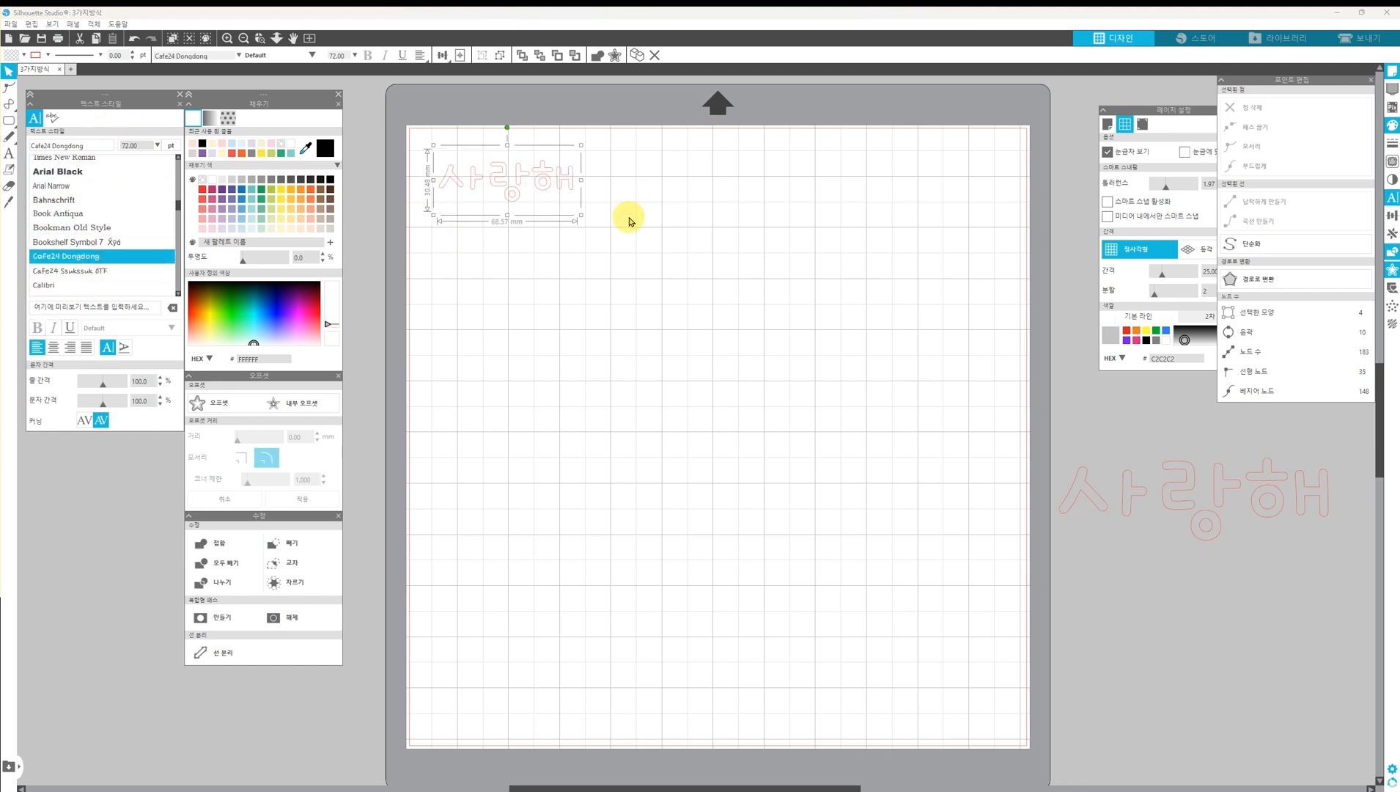
Offset the outline of the 사랑해 text by 1 mm
click(515, 196)
scroll(519, 195, up, 3)
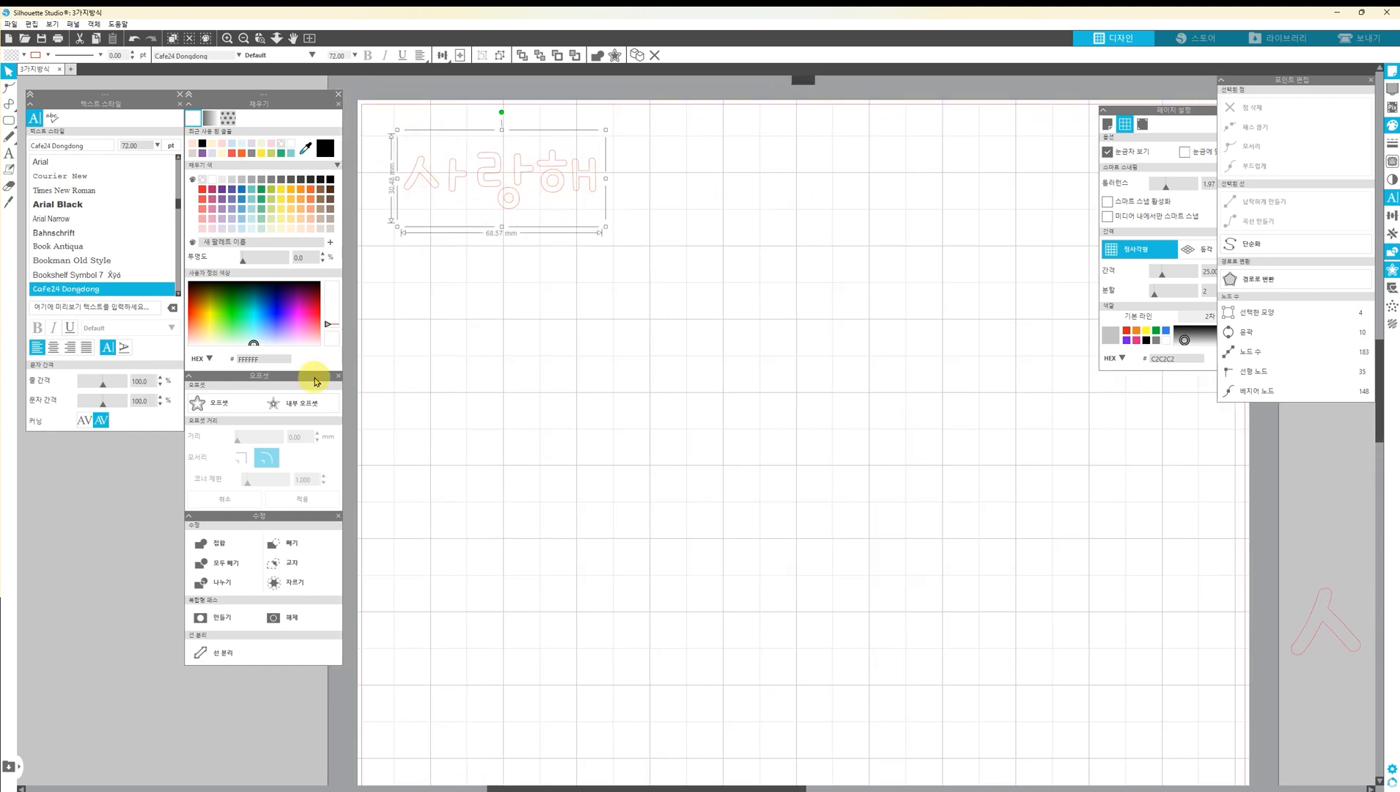
click(211, 403)
click(293, 436)
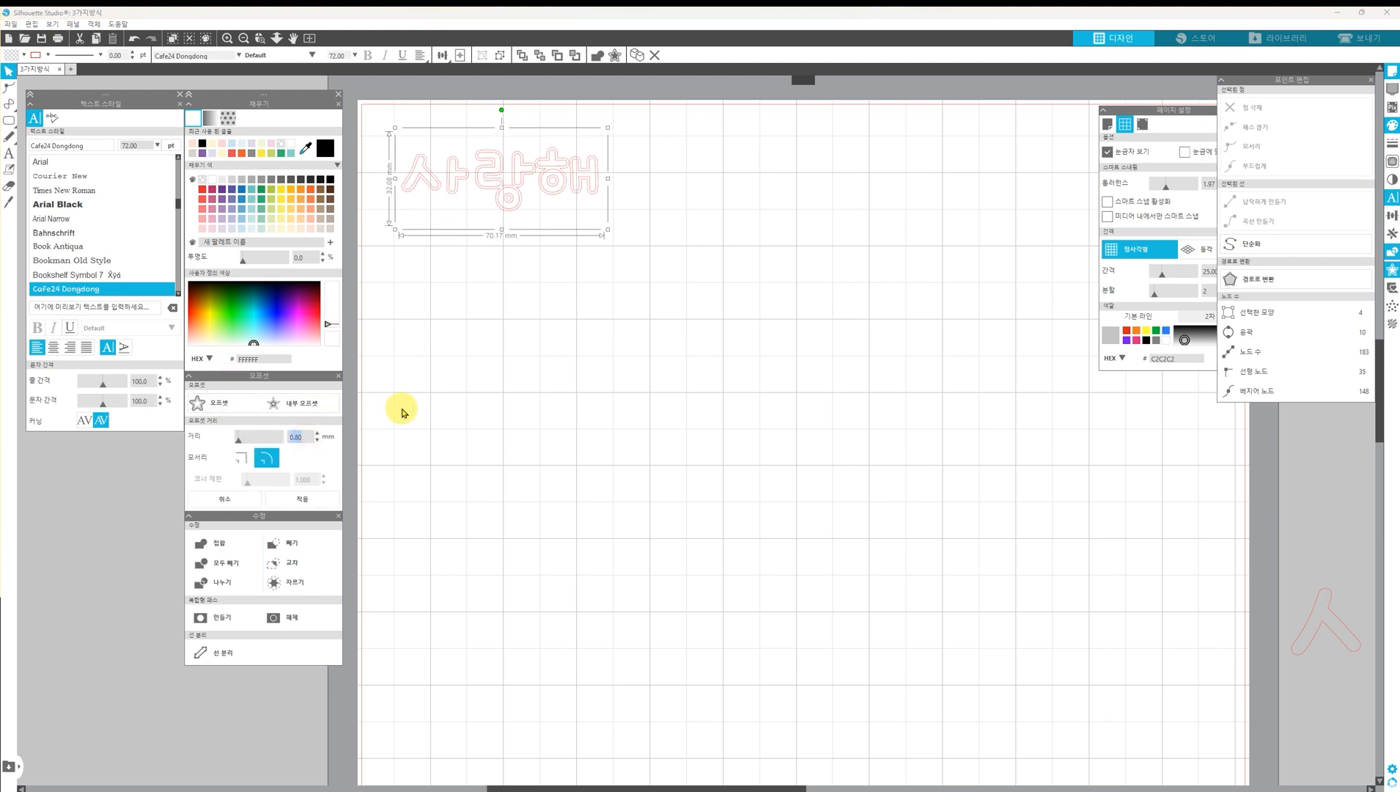
key(Return)
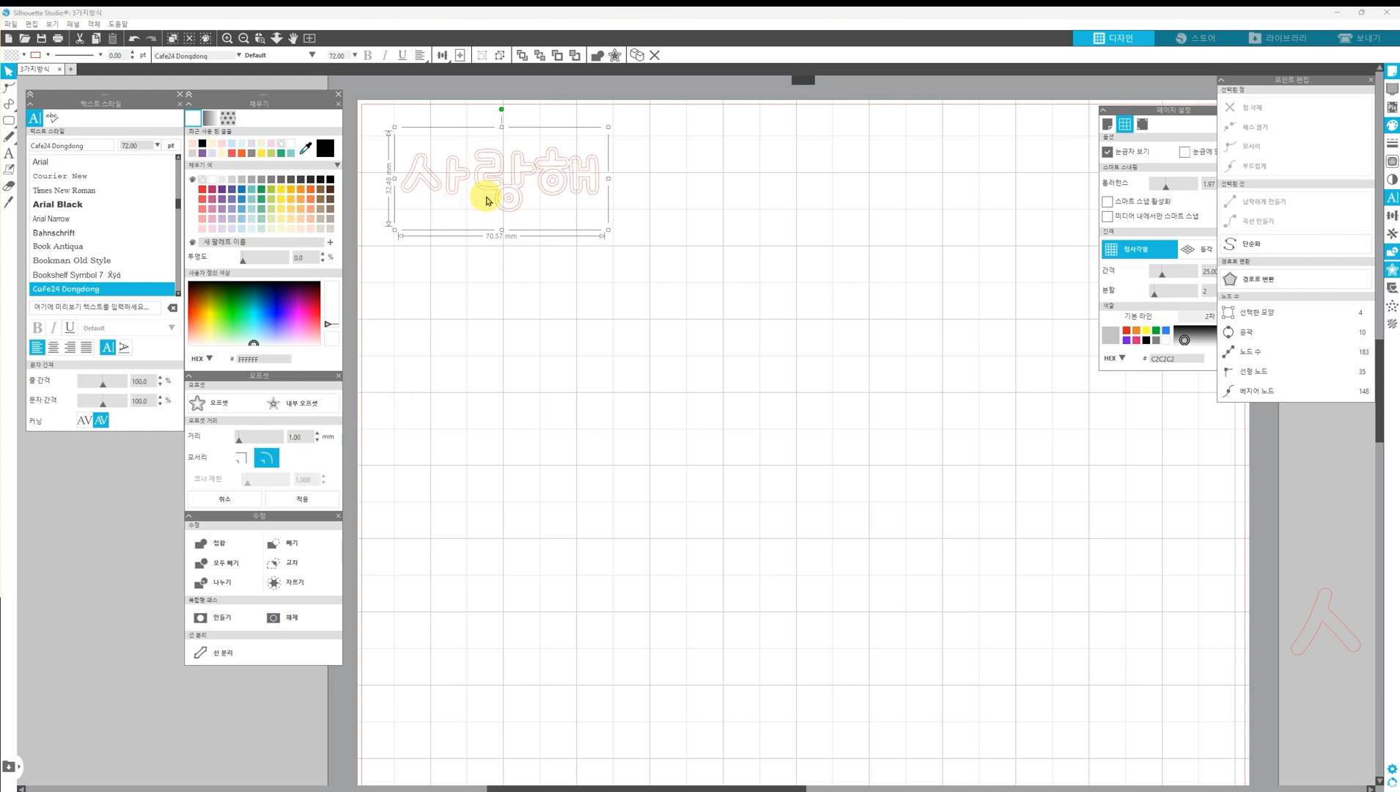
scroll(505, 197, up, 2)
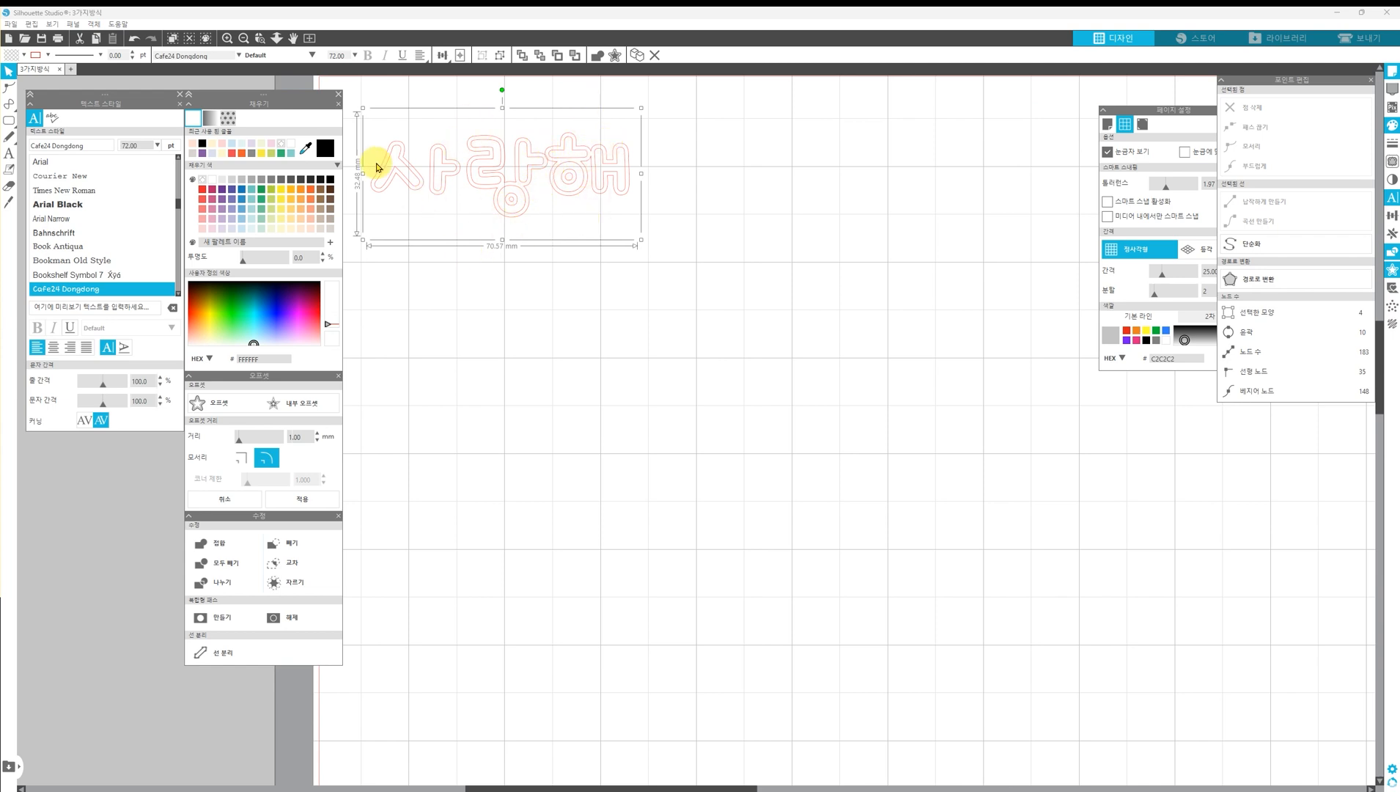
Undo the offset of the 사랑해 text and reselect the original text
click(134, 38)
scroll(501, 193, down, 2)
scroll(595, 237, down, 3)
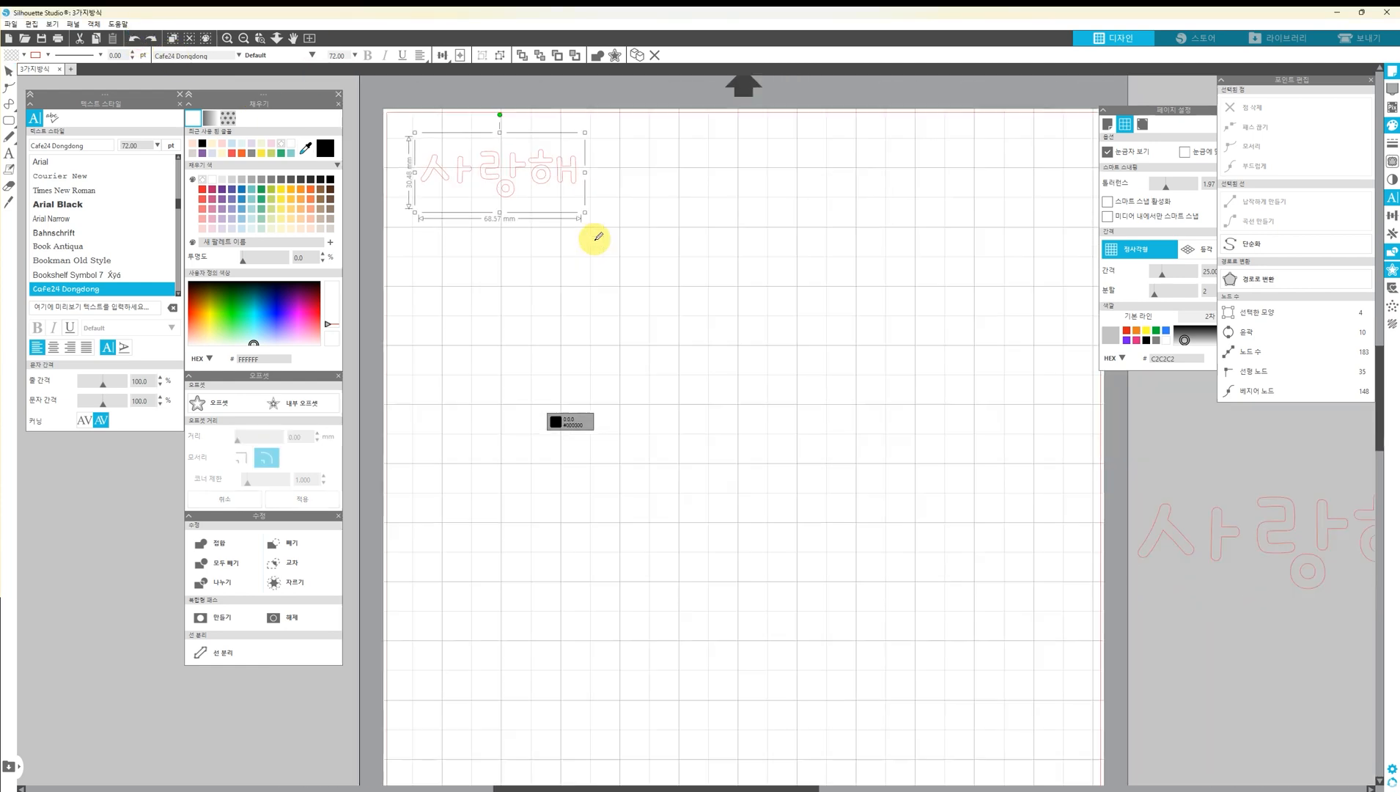
key(Delete)
drag(574, 230, 416, 132)
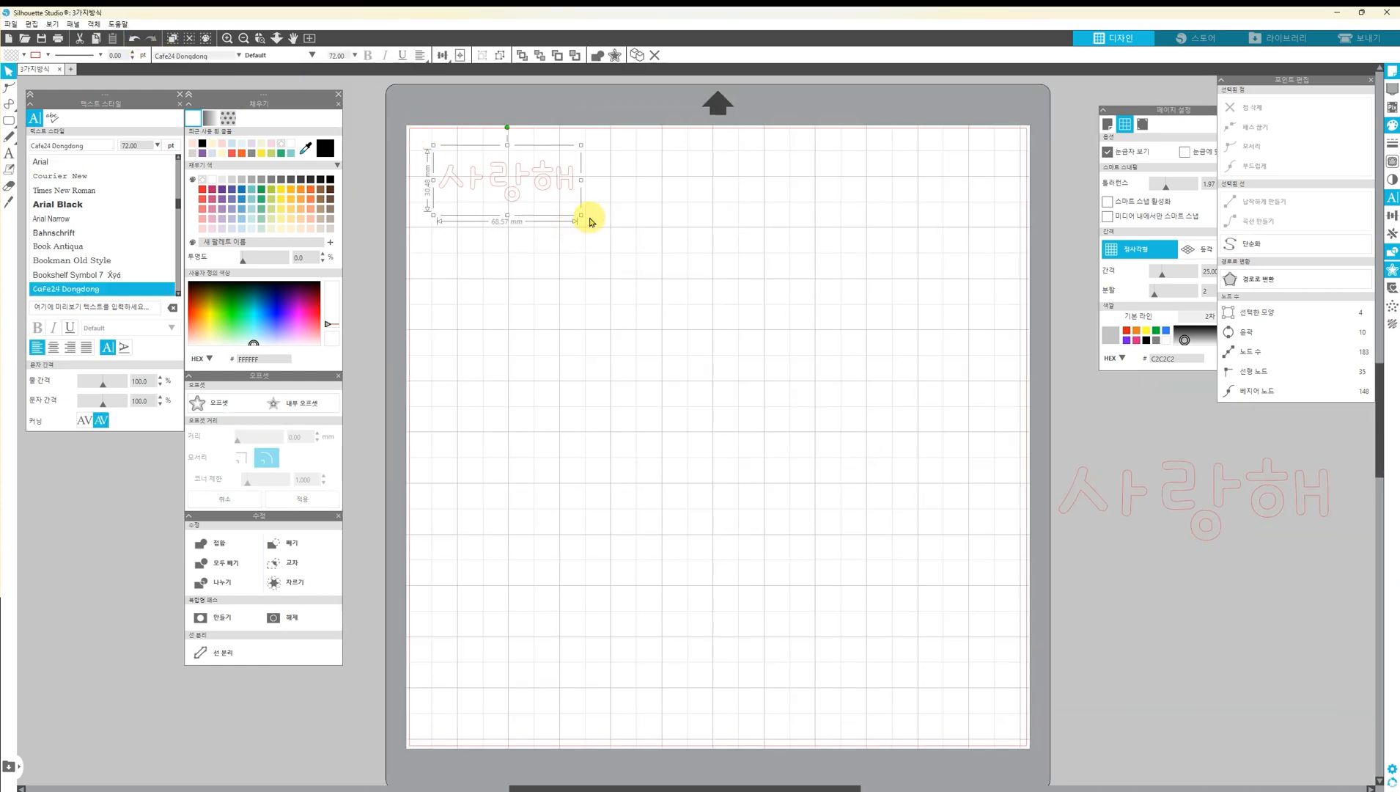
Enlarge the 사랑해 text to about 172 mm wide and create a 1 mm offset around it
drag(583, 219, 763, 383)
click(219, 402)
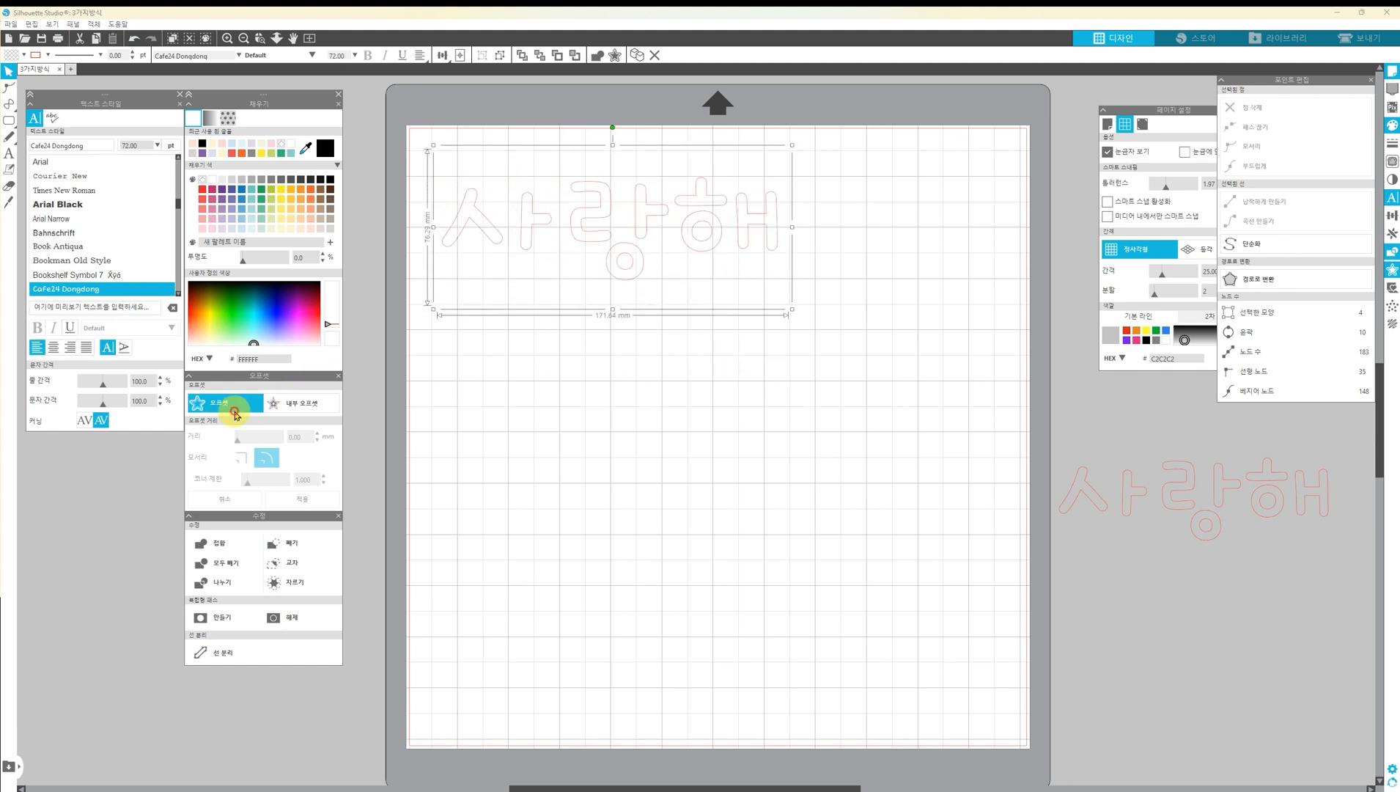
click(616, 365)
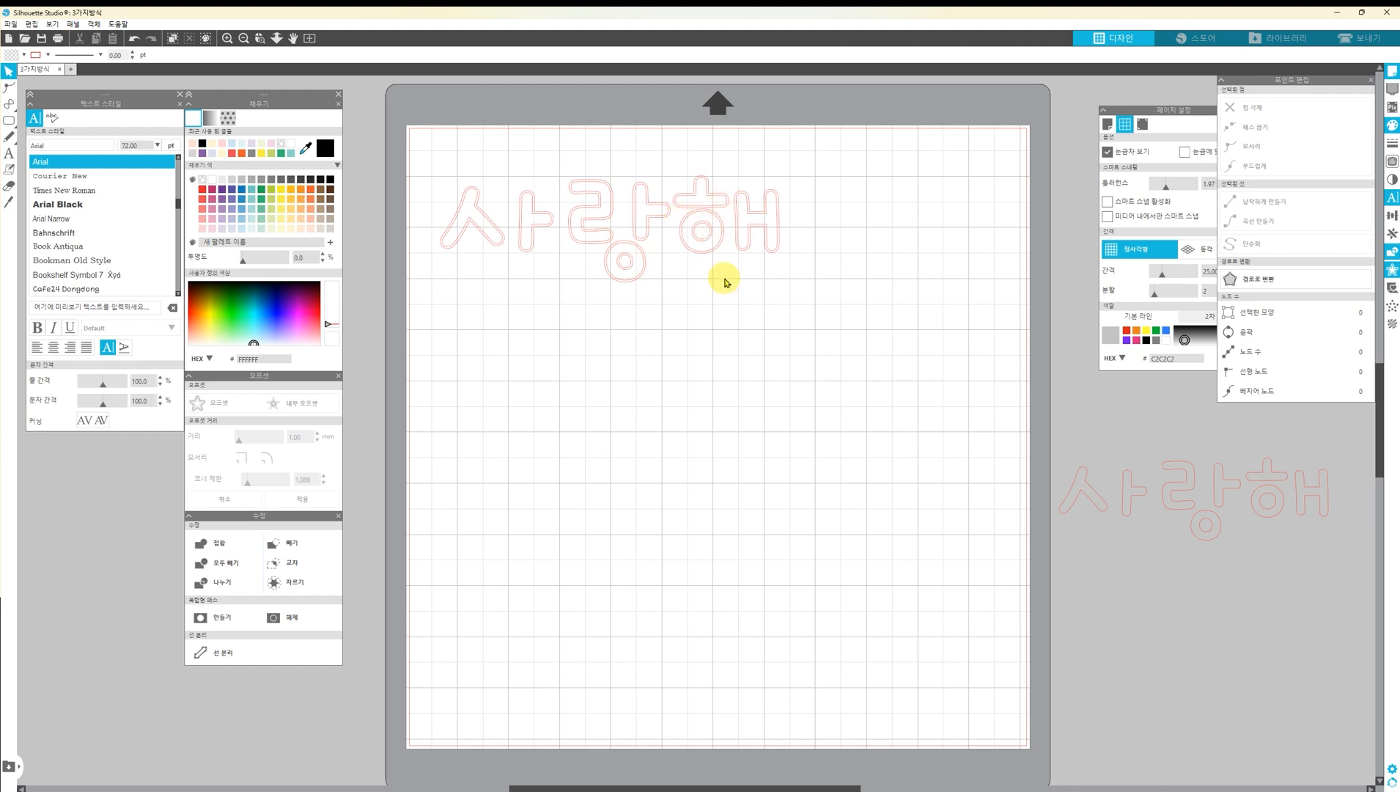
Separate the original 사랑해 text from its offset outline and move it off the page, beside the existing text
drag(706, 253, 700, 416)
double_click(700, 418)
drag(466, 378, 709, 382)
click(742, 423)
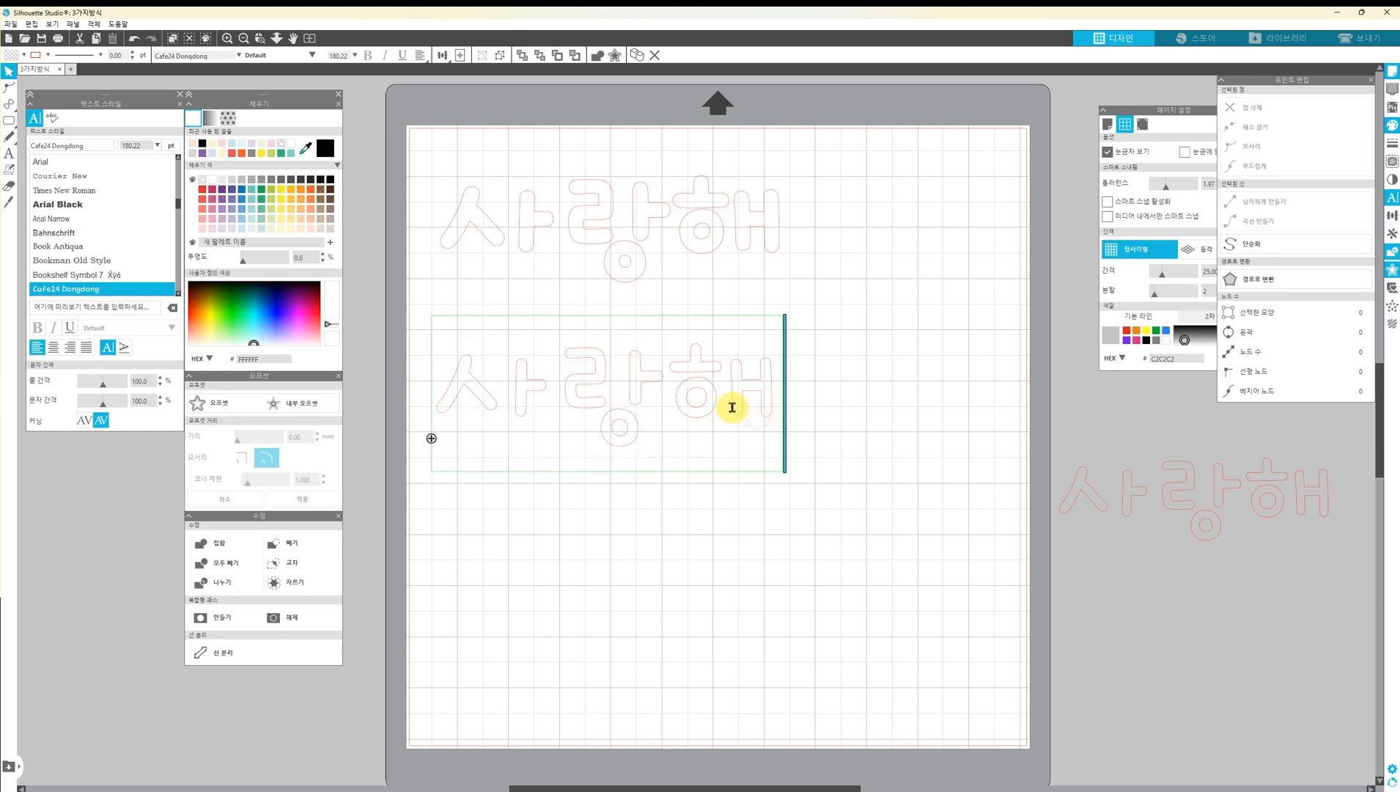
click(782, 446)
drag(609, 407, 1225, 617)
click(652, 430)
Move all the offset letter shapes closer to the page's upper-left corner and scale them down together
drag(806, 302, 437, 149)
drag(525, 322, 456, 192)
click(545, 339)
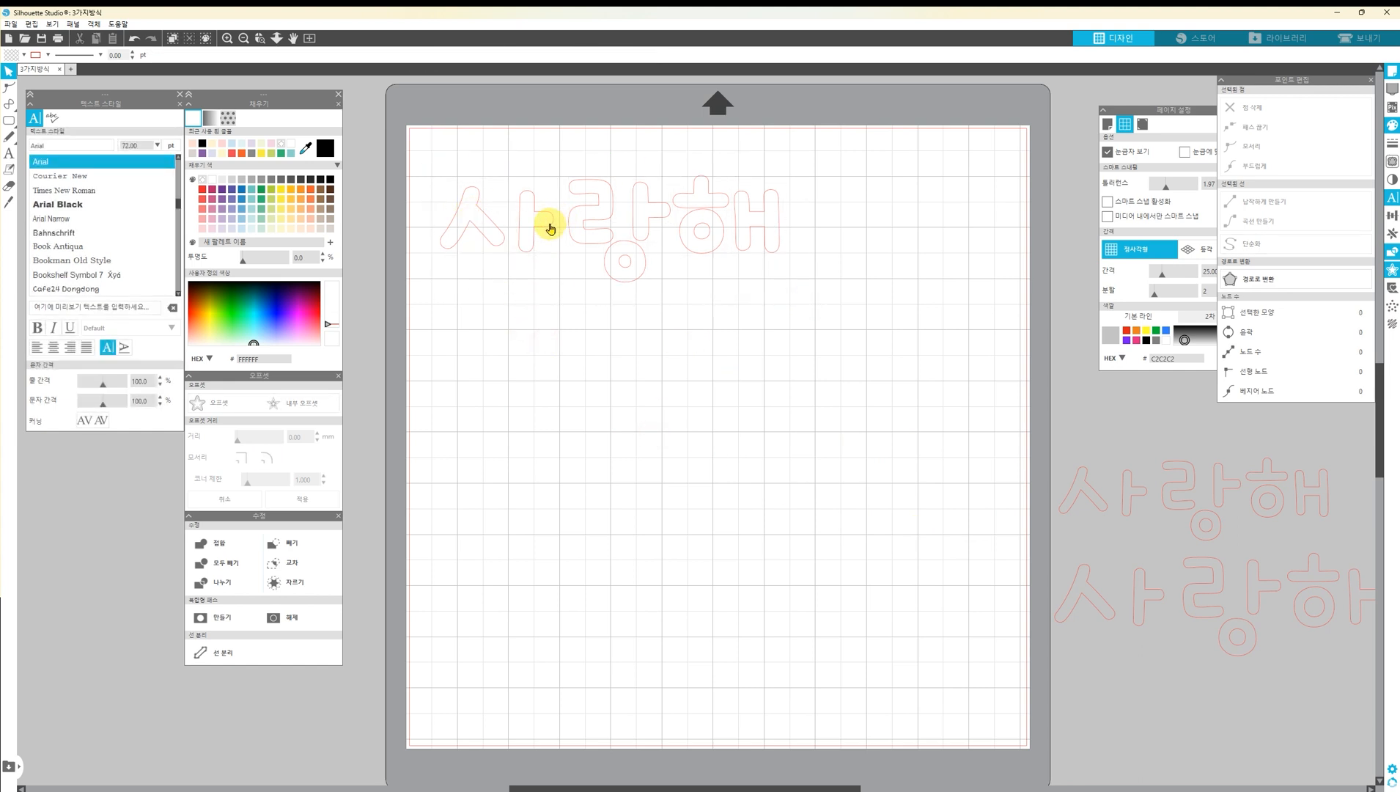
click(660, 218)
click(711, 317)
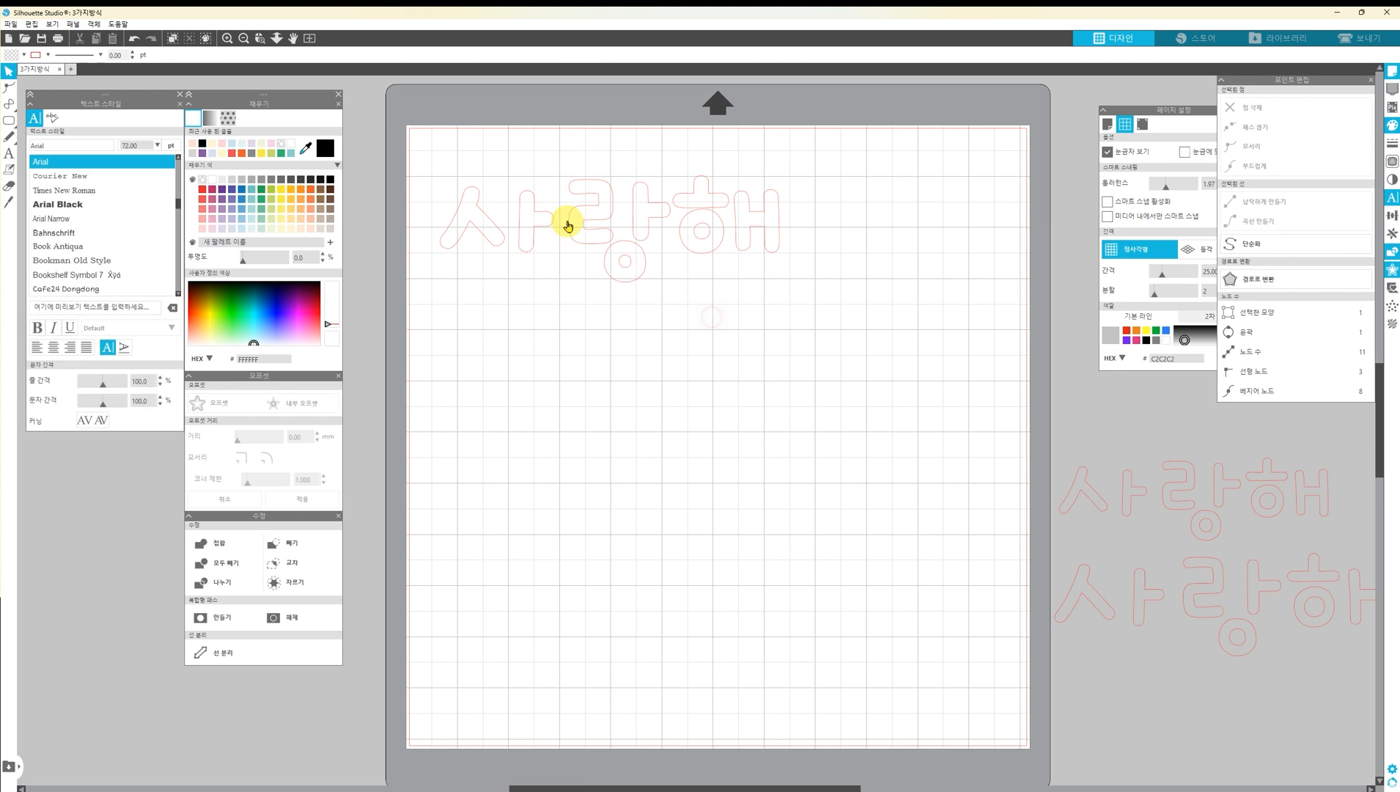
drag(759, 290, 429, 146)
drag(558, 231, 538, 195)
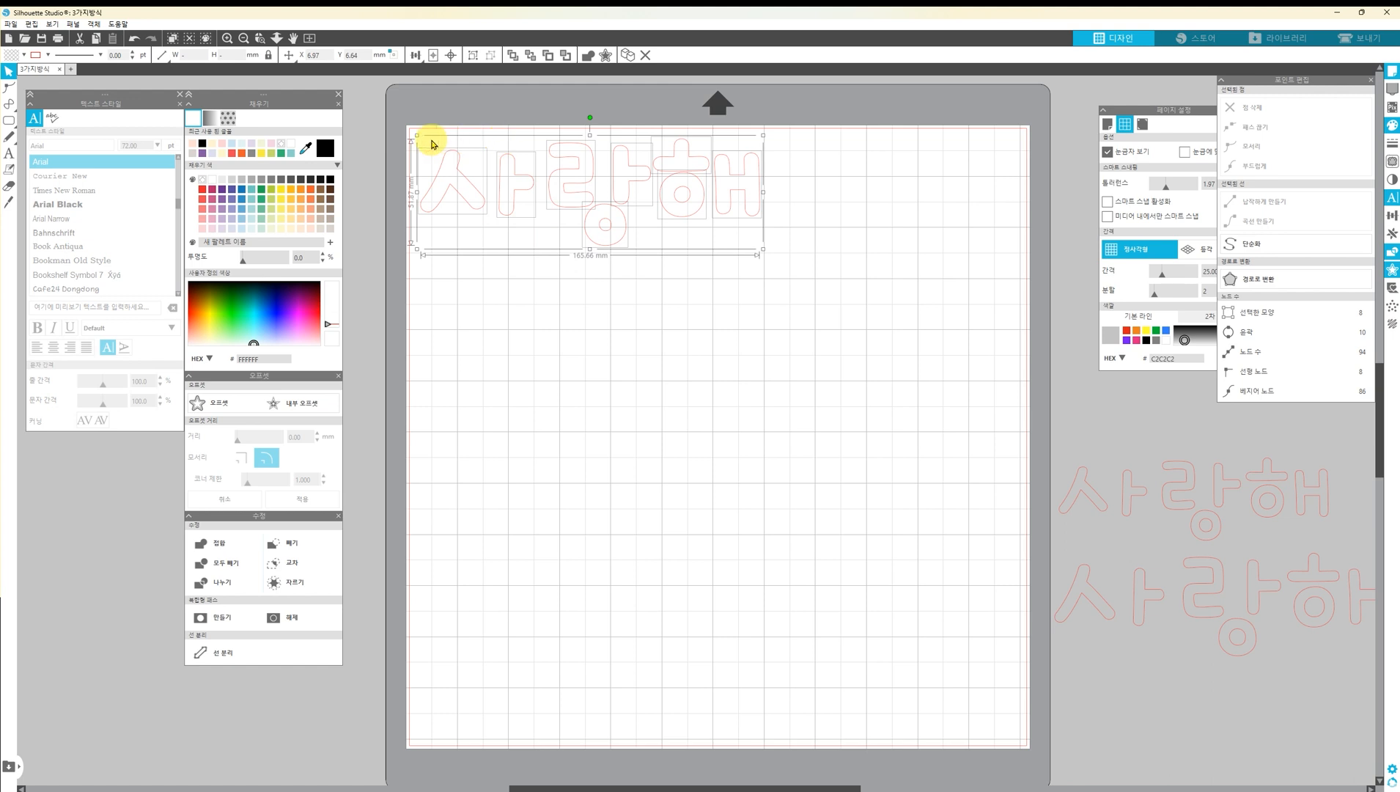
drag(764, 248, 660, 224)
scroll(489, 178, up, 3)
Place a duplicate of the complete offset lettering directly below it on the lower part of the page
drag(799, 288, 406, 131)
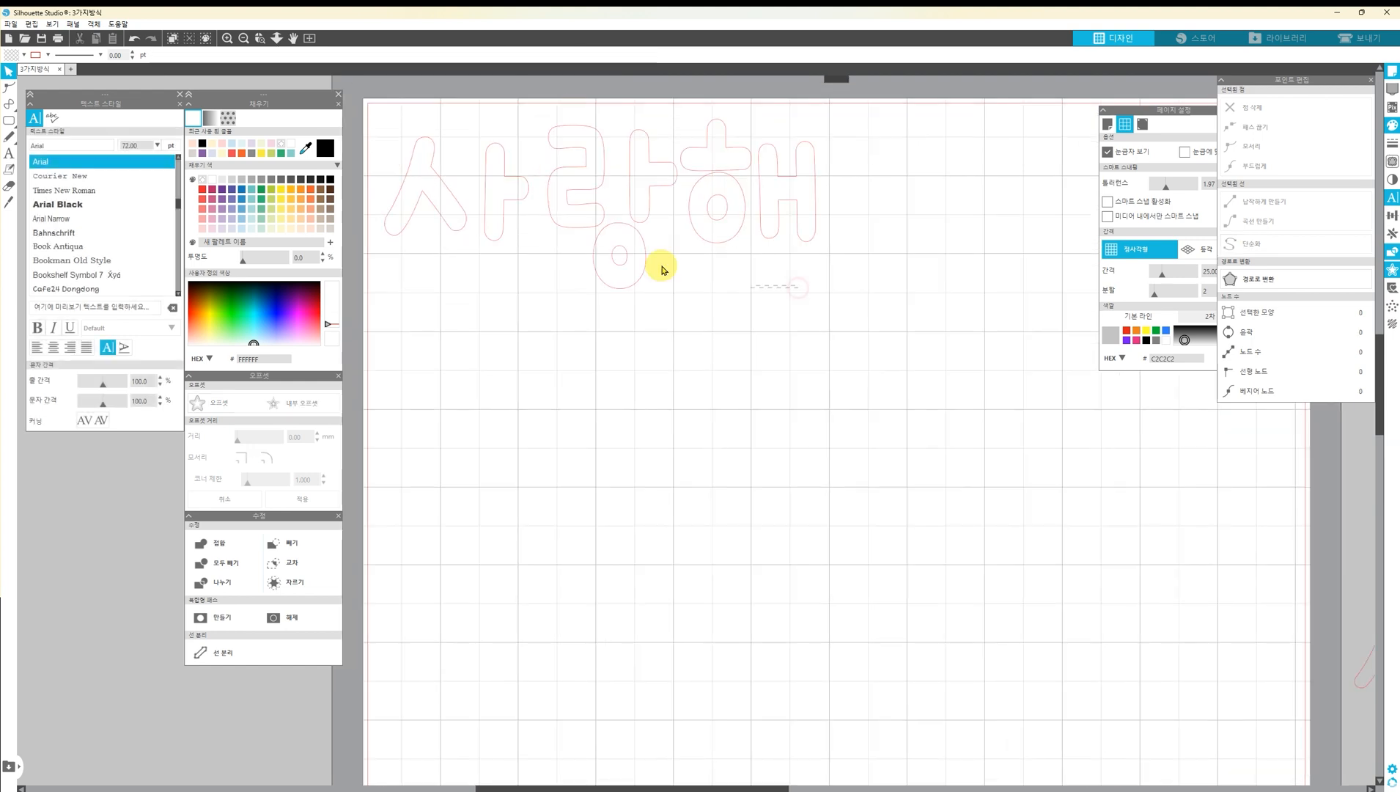
click(831, 250)
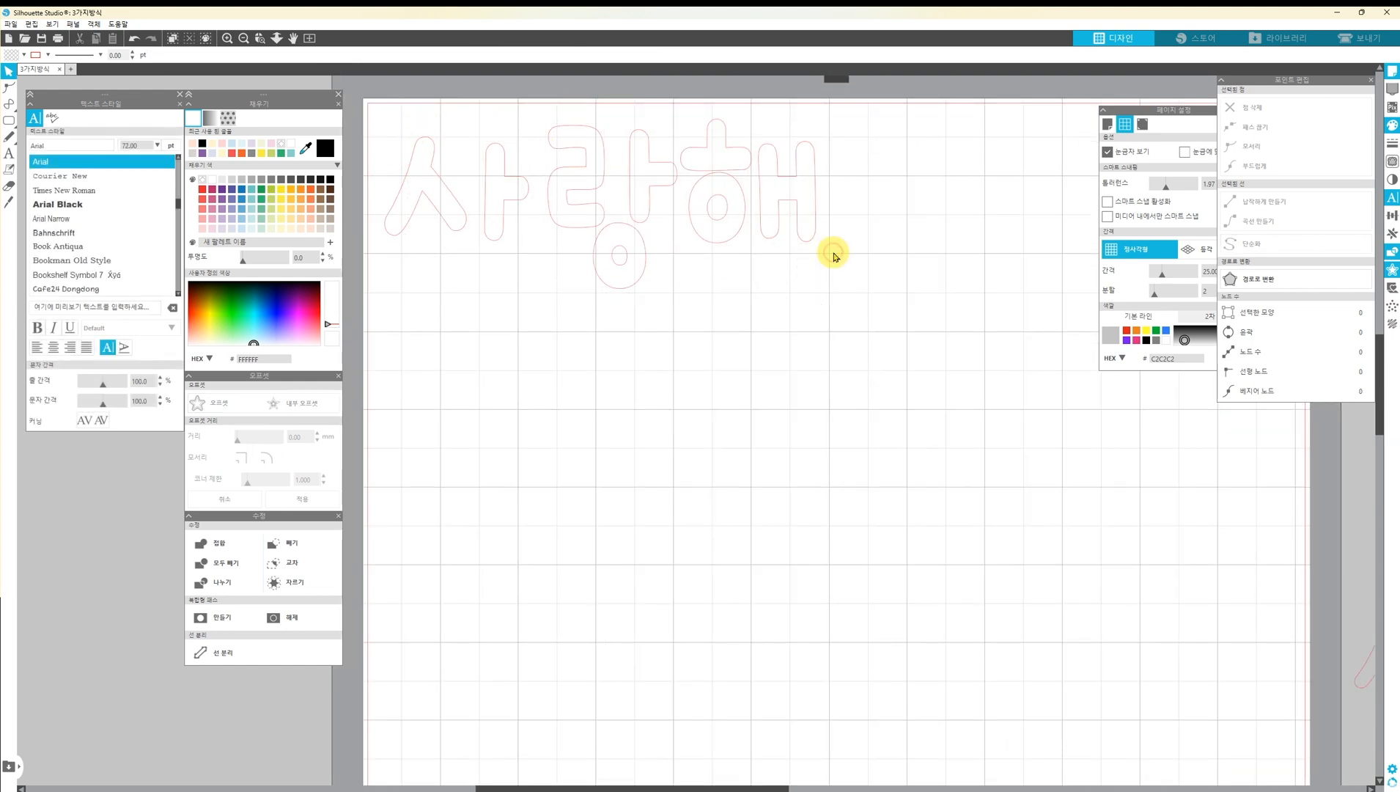
drag(811, 288, 400, 109)
drag(556, 172, 566, 647)
Fill all shapes of the upper 사랑해 lettering with black
drag(841, 269, 412, 126)
drag(818, 301, 431, 121)
click(332, 181)
click(750, 291)
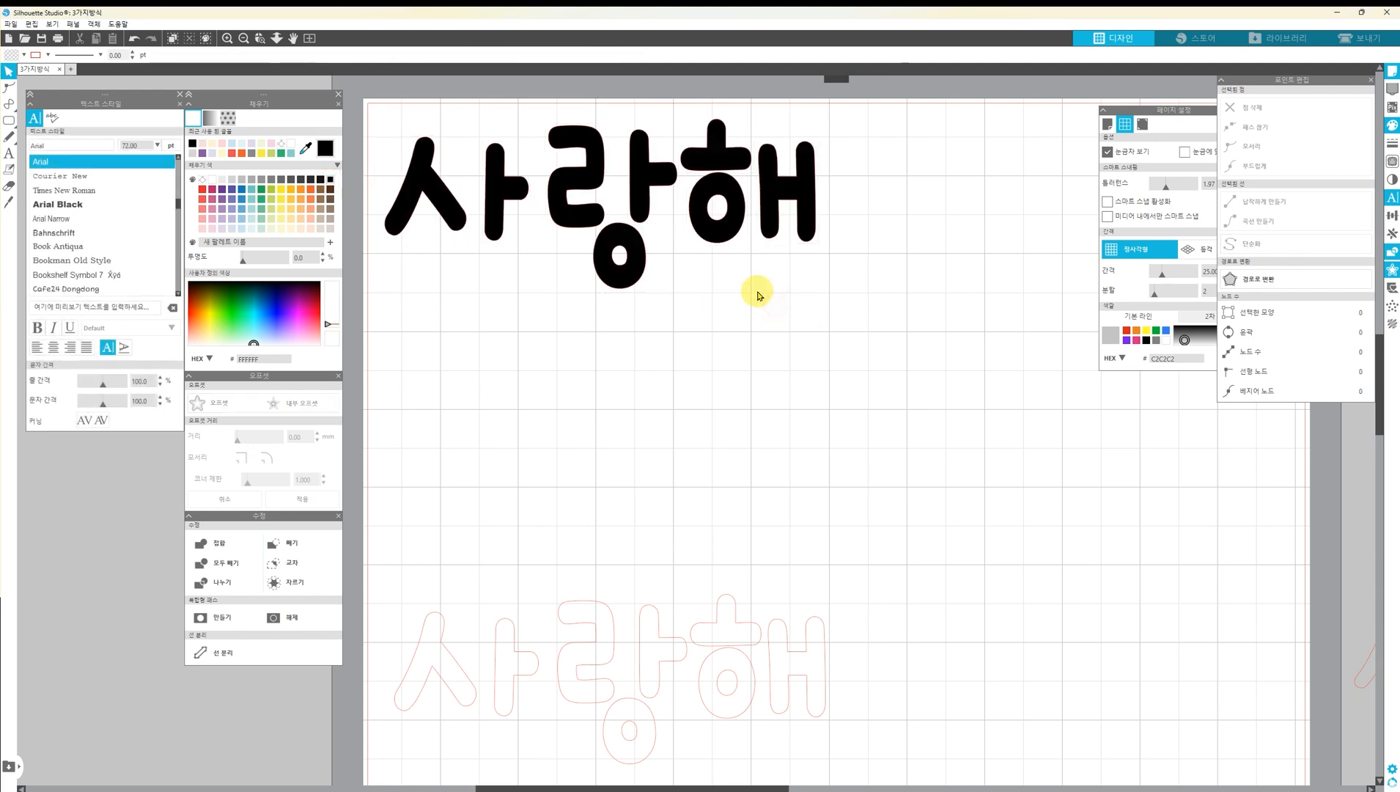
Nudge every shape after the first ㅅ left until the vowel of 사 overlaps the ㅅ
drag(817, 301, 477, 116)
key(Left)
key(Left)
key(Left)
key(Left)
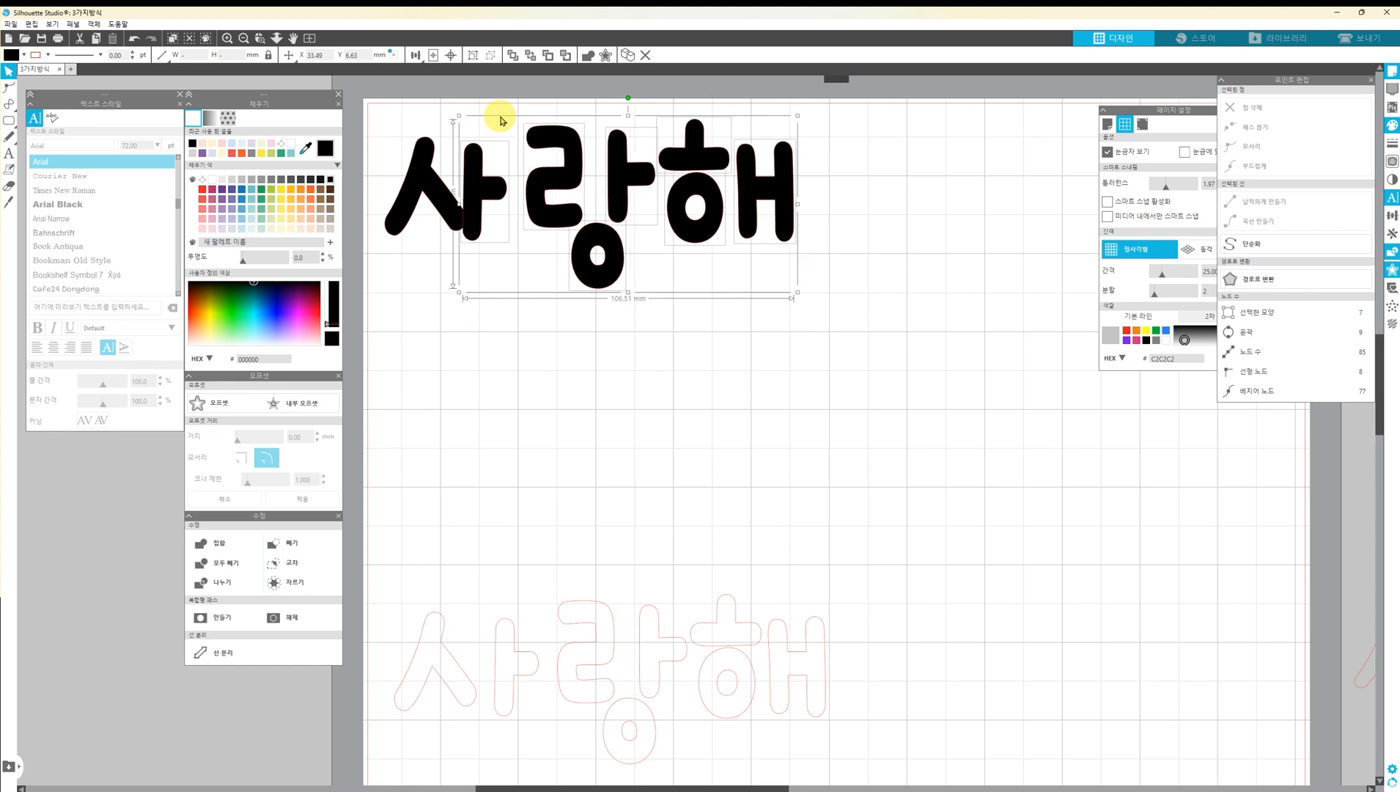
key(Up)
key(Down)
key(Down)
key(Left)
Nudge the 랑해 shapes left until the ㄹ overlaps the vowel of 사
drag(789, 296, 550, 117)
key(Left)
key(Left)
key(Left)
key(Left)
key(Left)
key(Left)
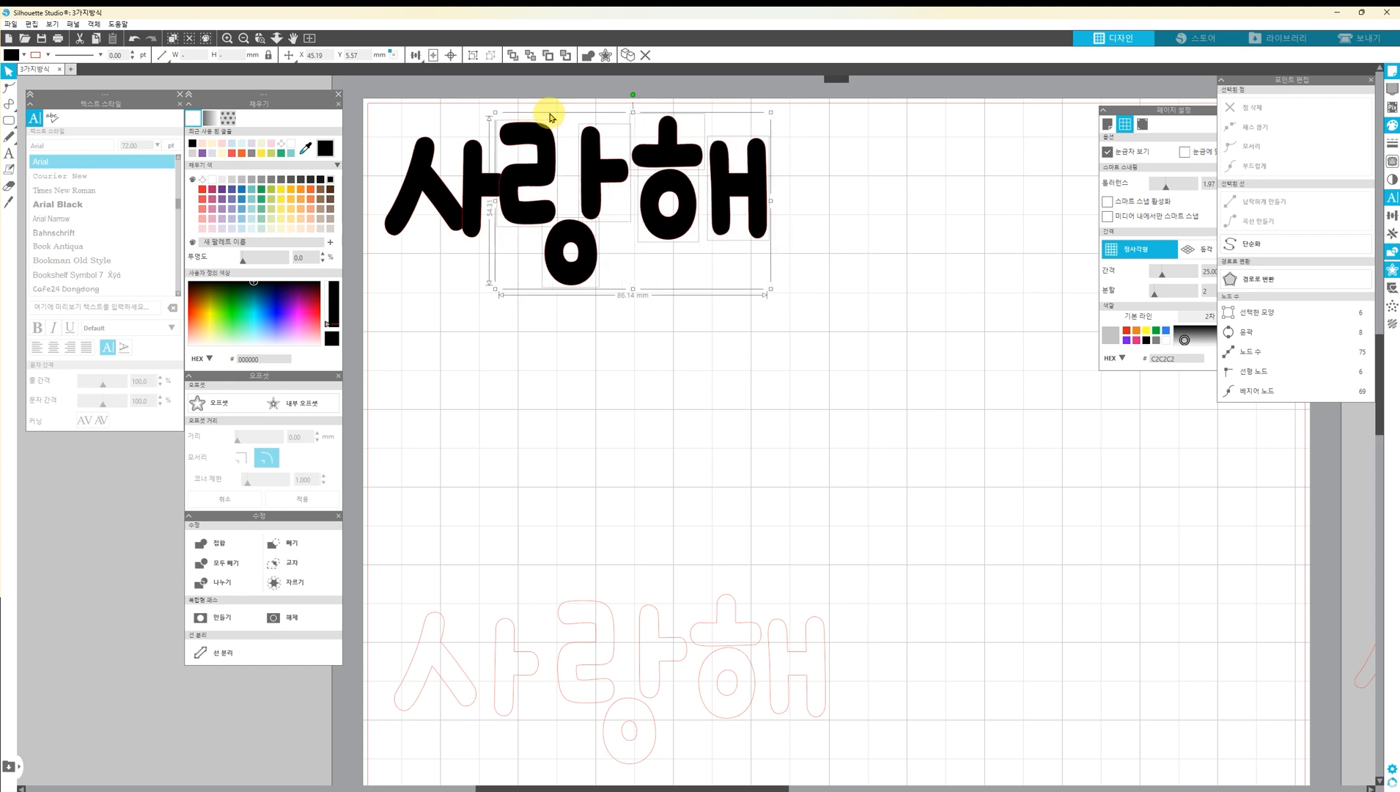
Nudge the shapes after ㄹ left until the vowel of 랑 overlaps the ㄹ
drag(782, 282, 572, 147)
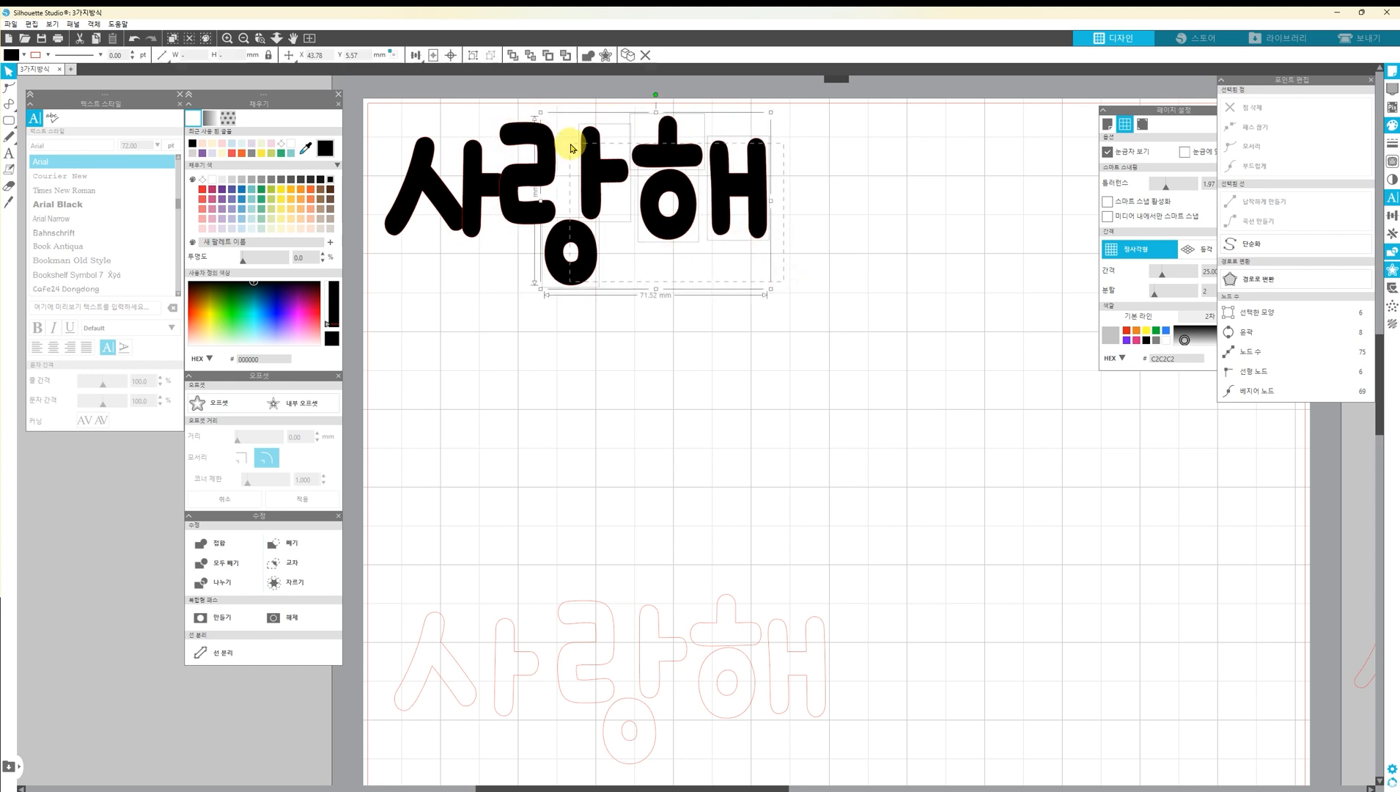
key(Left)
key(Left)
key(Left)
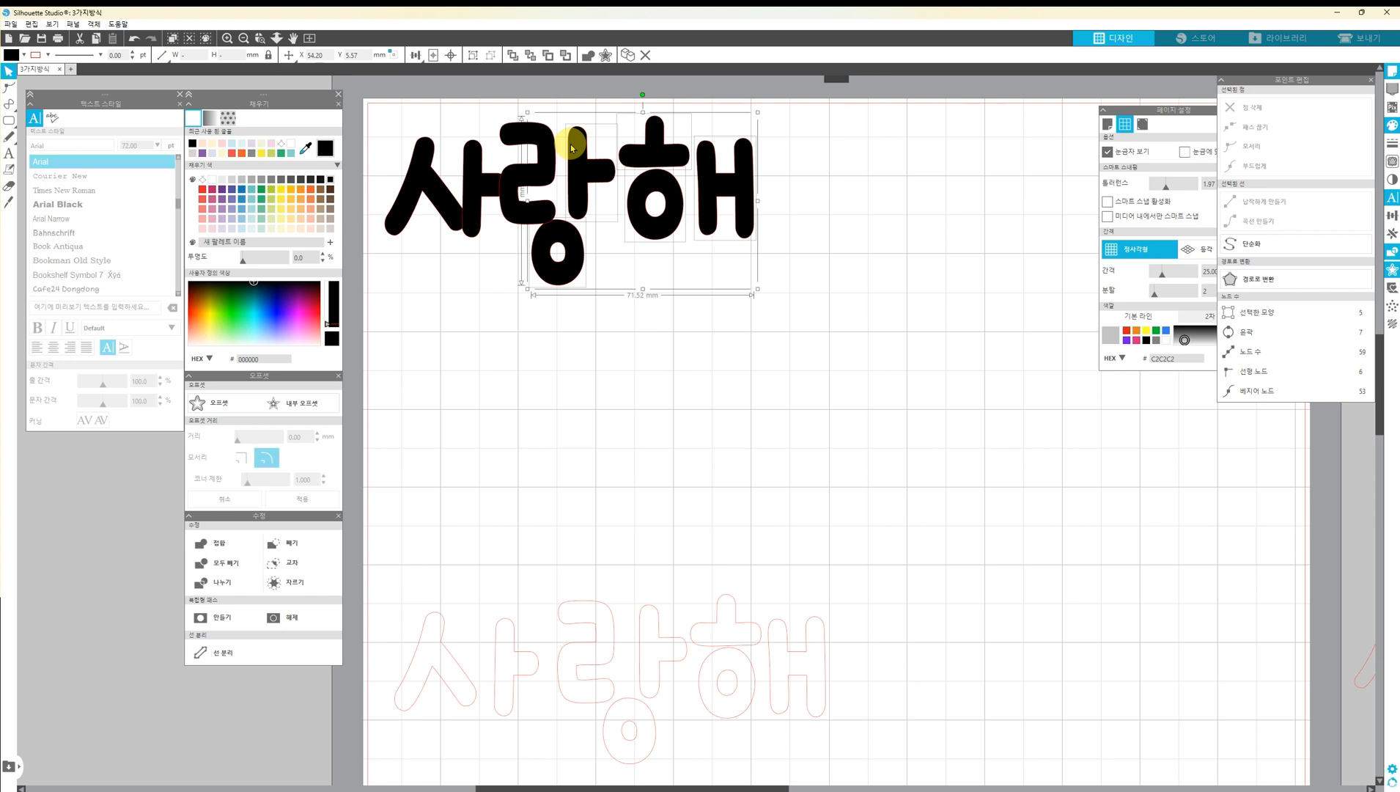
Nudge the syllable 해 left until it overlaps the vowel of 랑
drag(792, 294, 647, 125)
key(Left)
key(Left)
key(Left)
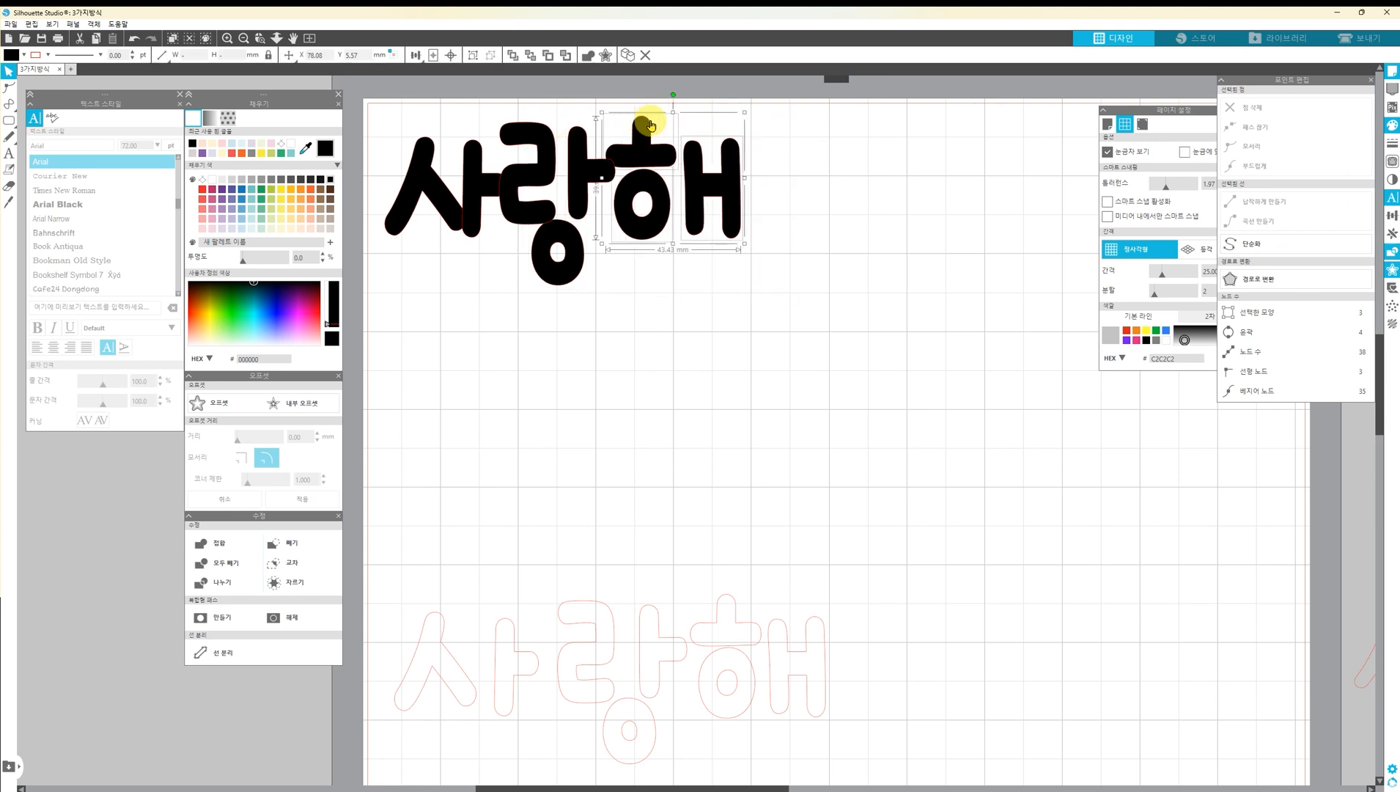
click(693, 266)
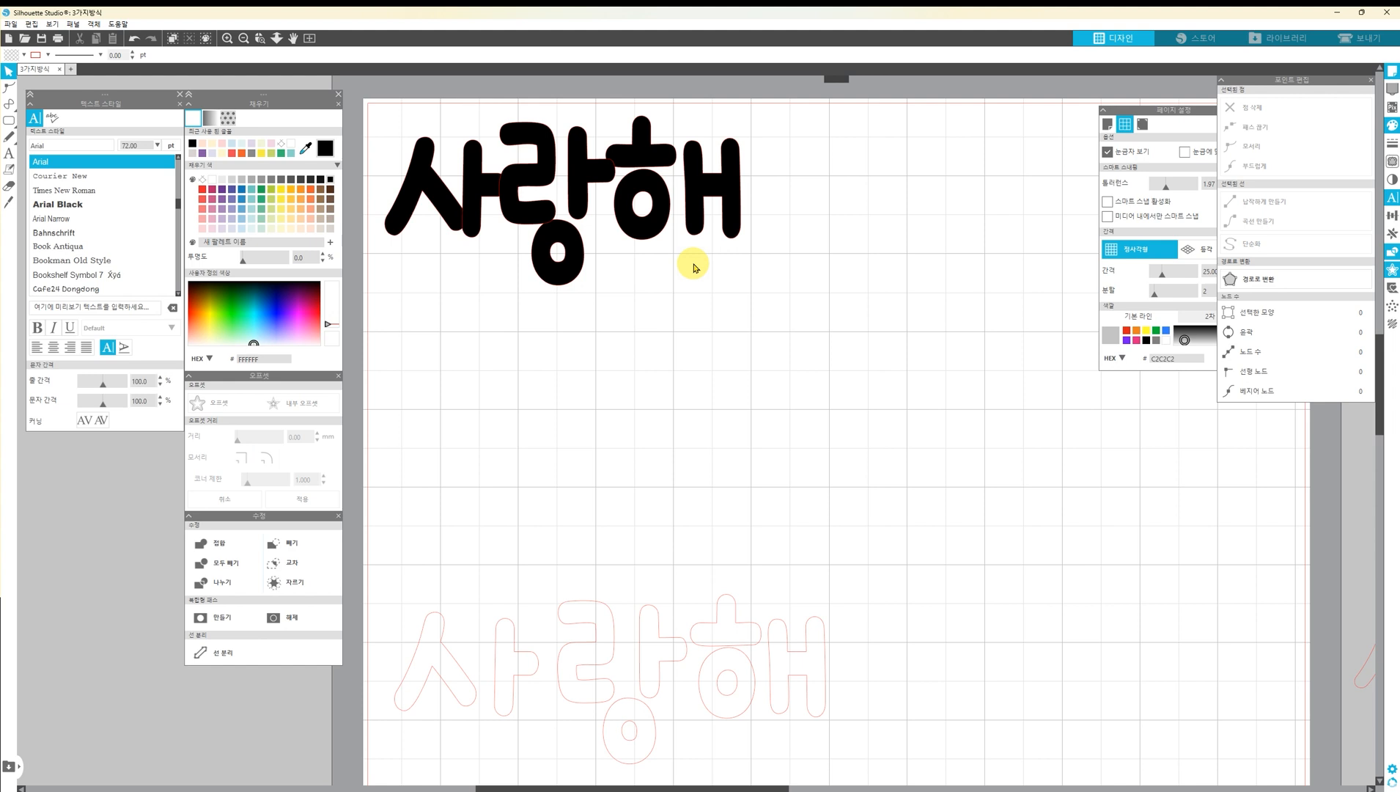
Raise the lower ㅇ of 랑 so it overlaps the letter above, and adjust the position of 해's vowel ㅐ
drag(547, 229, 562, 233)
click(659, 264)
drag(650, 230, 692, 194)
click(771, 251)
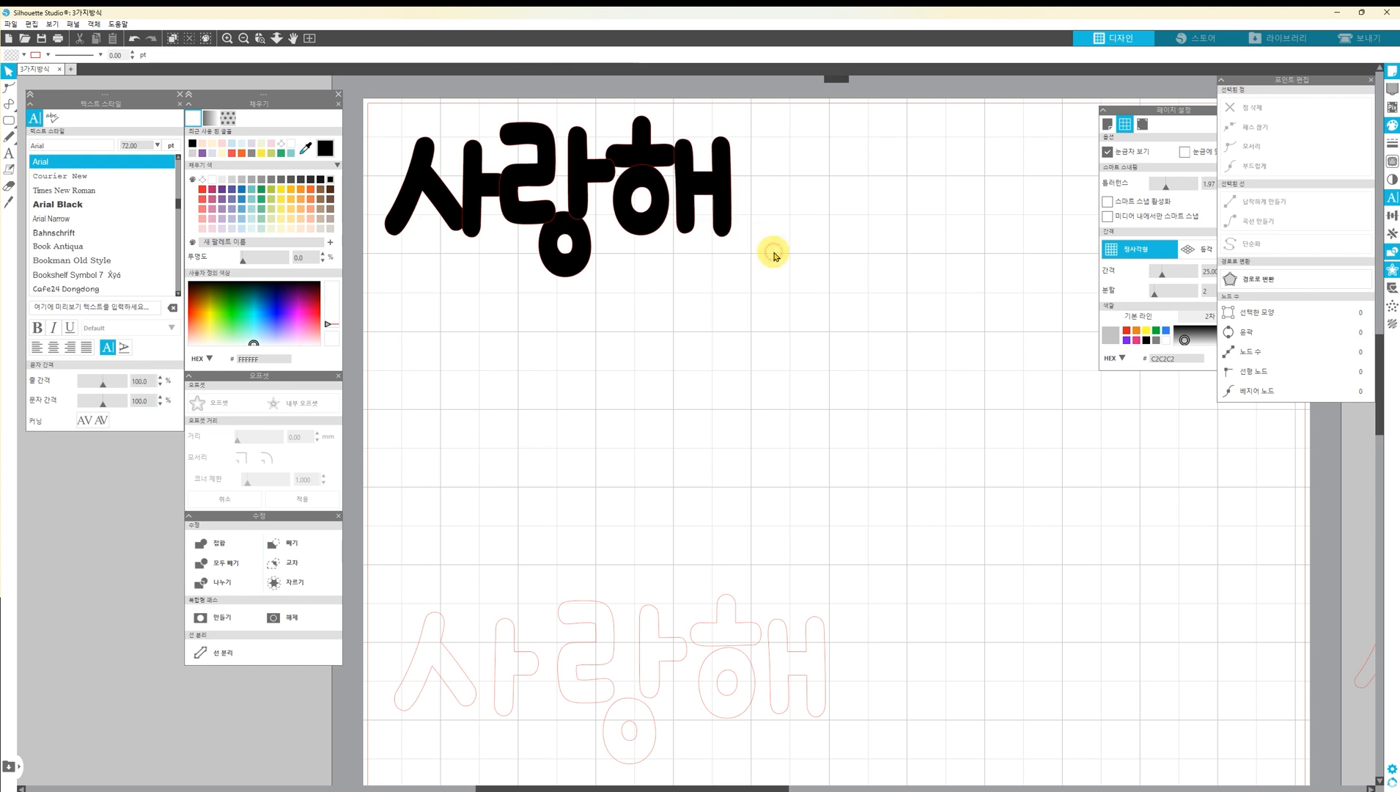
drag(694, 179, 702, 191)
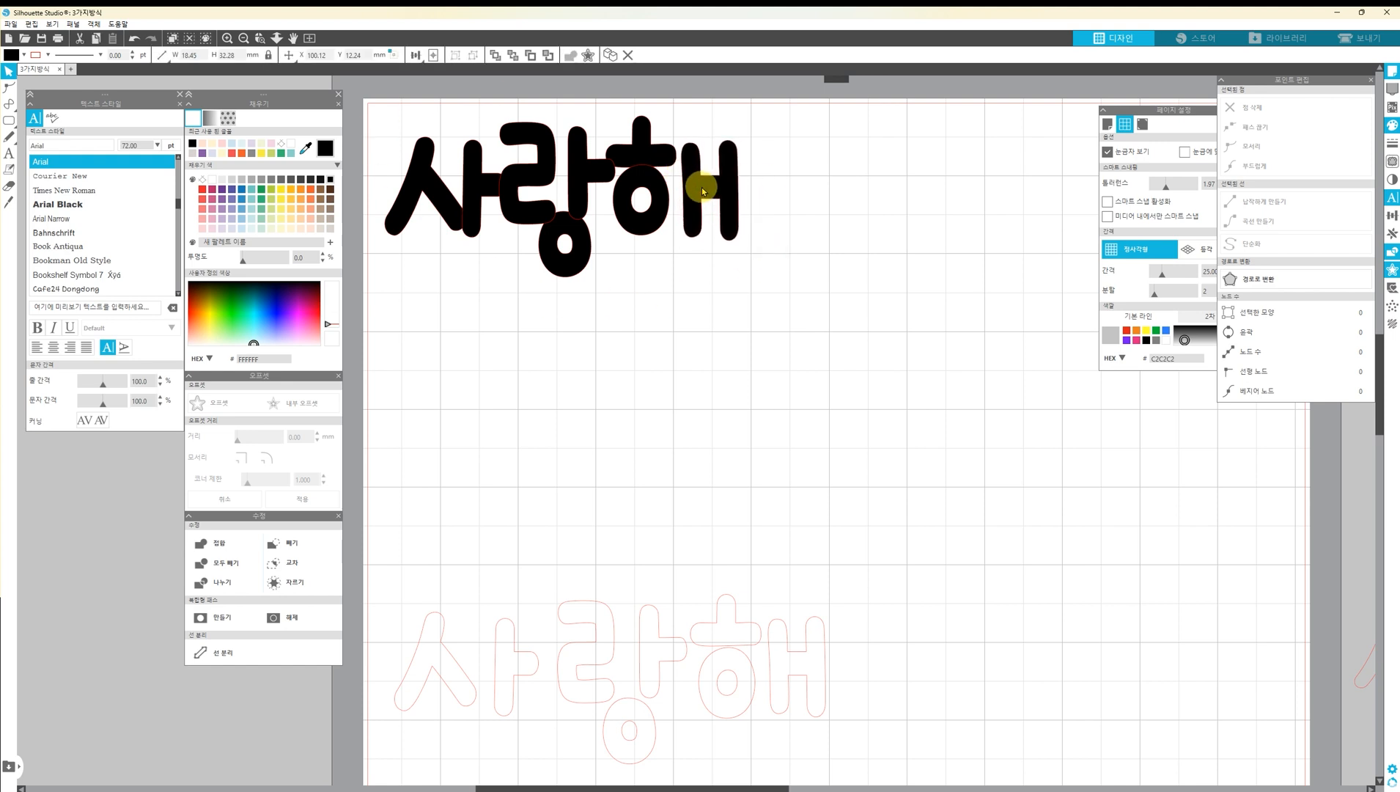
Change the fill of the entire upper 사랑해 lettering to light peach
double_click(666, 151)
click(786, 264)
drag(741, 239, 403, 128)
click(302, 230)
Edit the points of the ㅎ's upper stroke in the peach lettering to extend its left end toward 랑
double_click(656, 147)
click(645, 176)
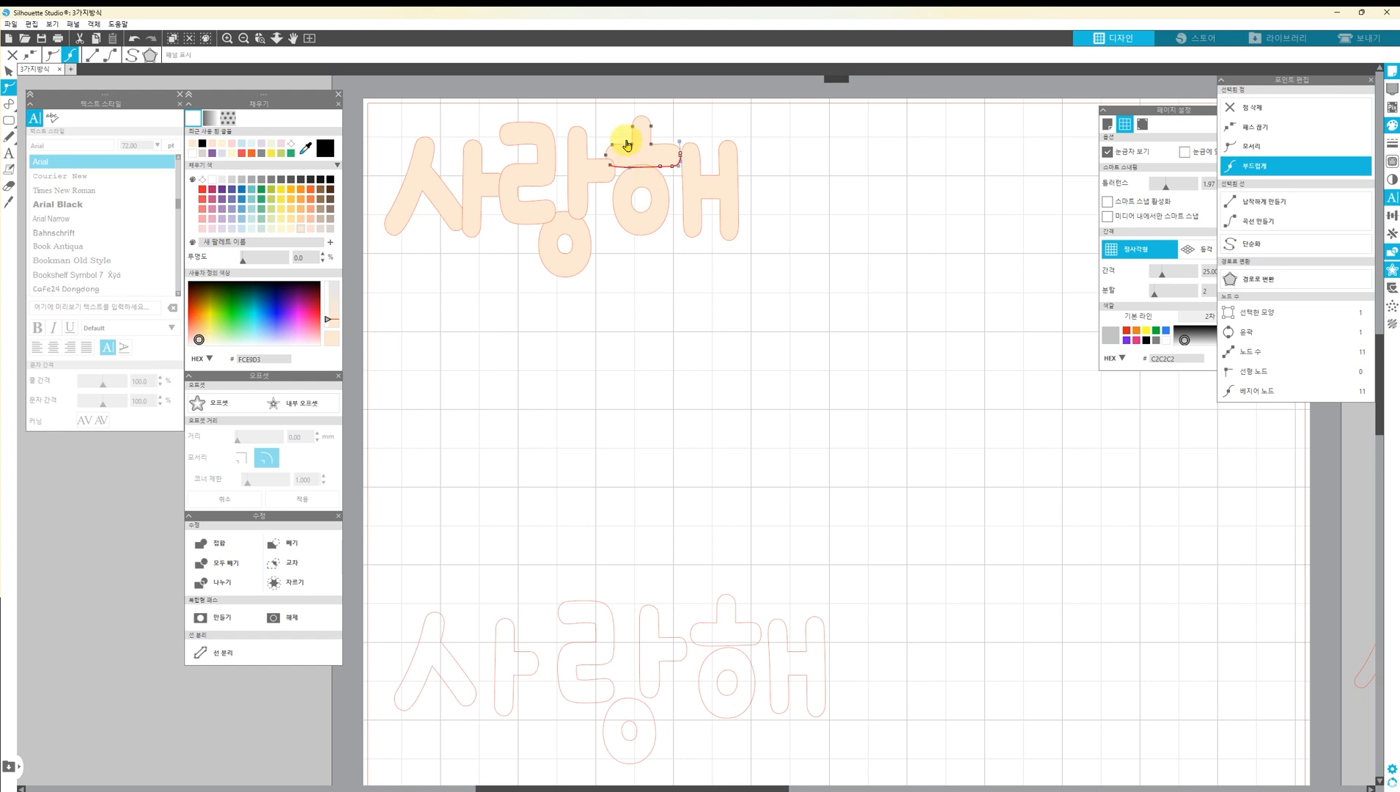
click(607, 155)
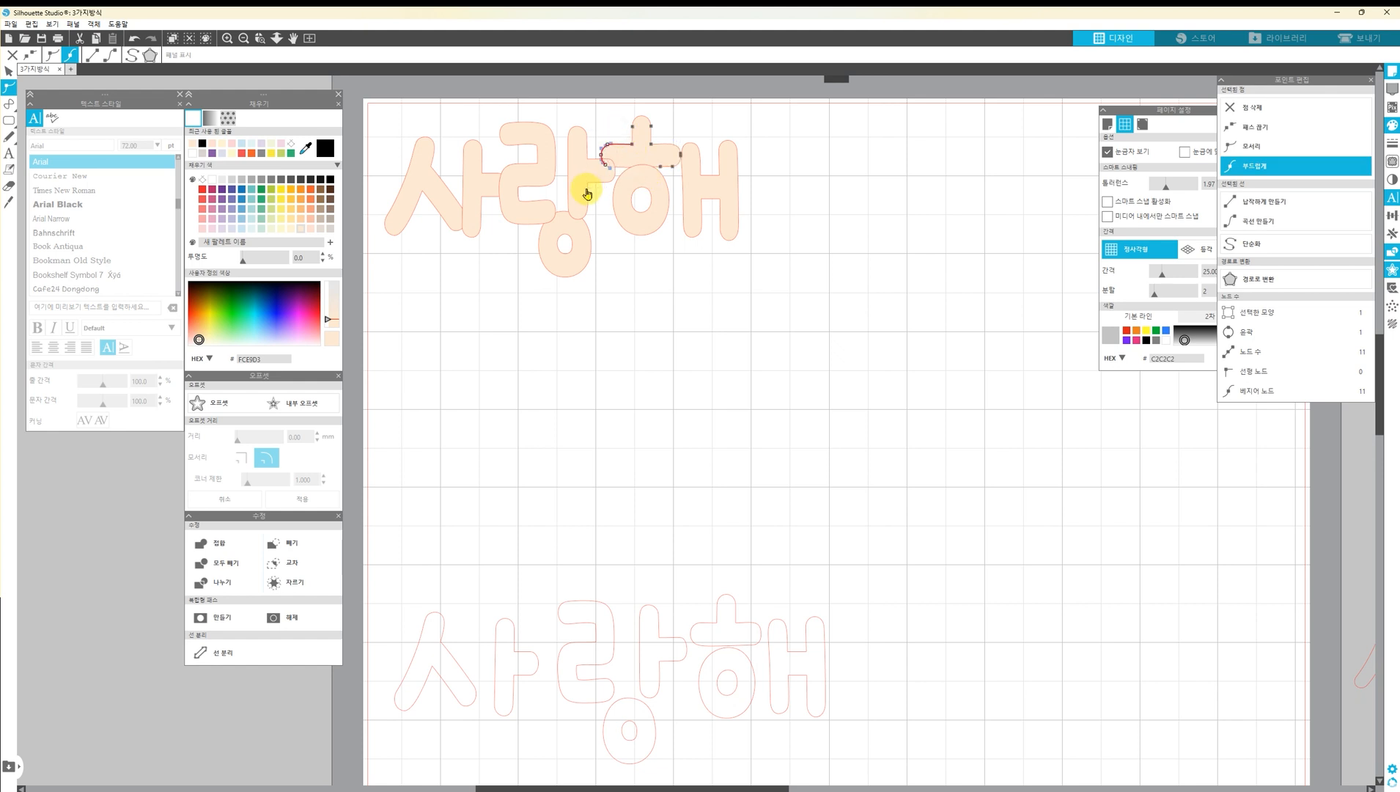
click(700, 201)
key(Left)
key(Left)
key(Left)
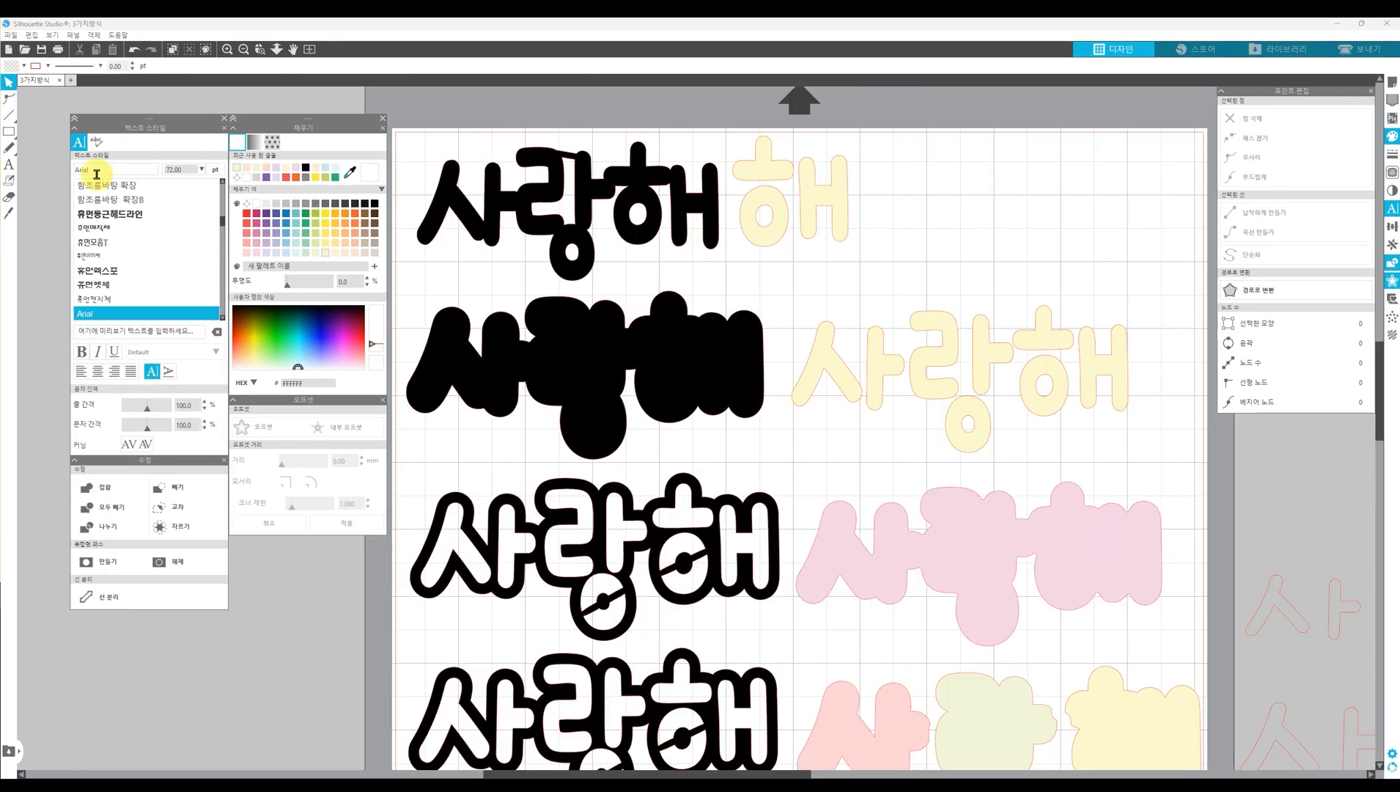
Select edit points on the horizontal stroke of the yellow 해's ㅎ and nudge them sideways to adjust the stroke
drag(858, 213, 748, 150)
click(882, 166)
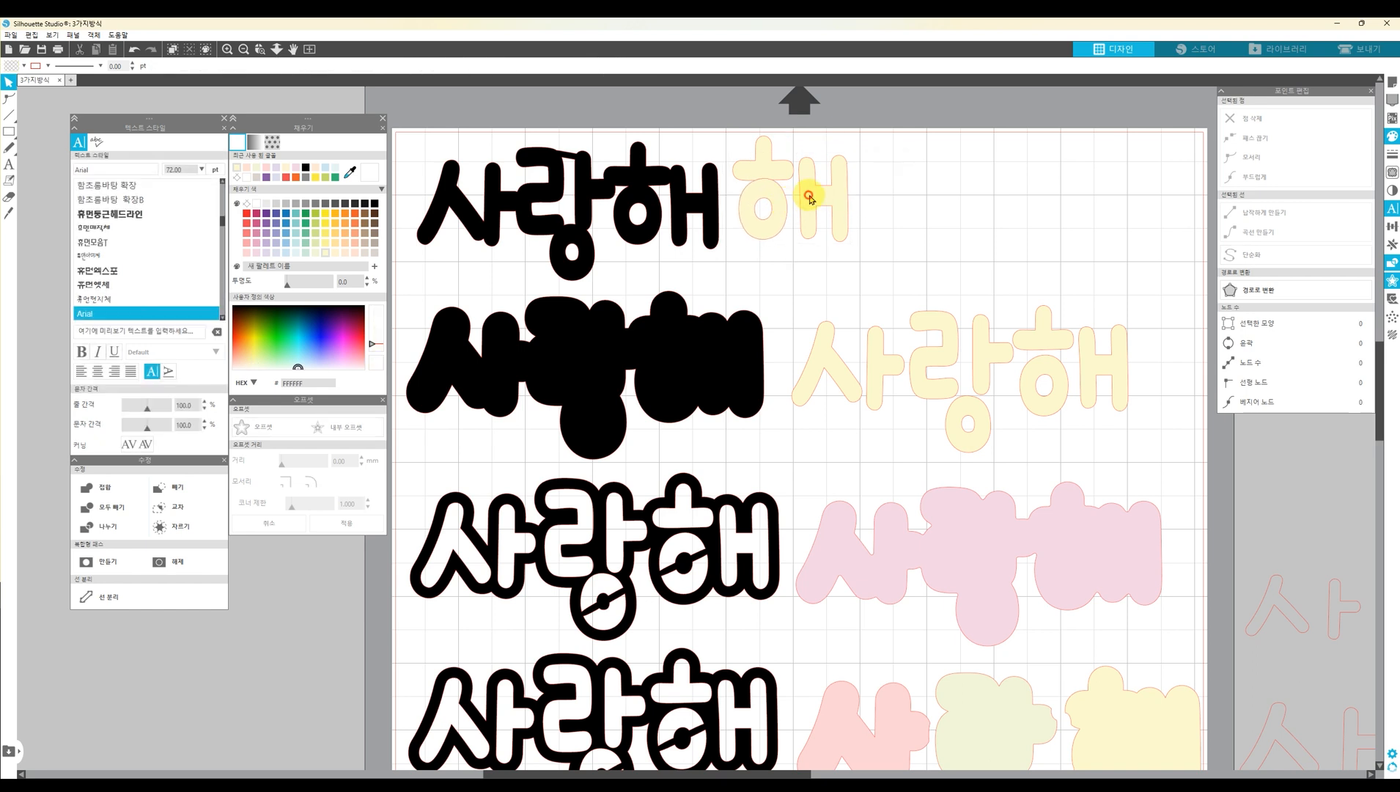
click(765, 170)
double_click(765, 170)
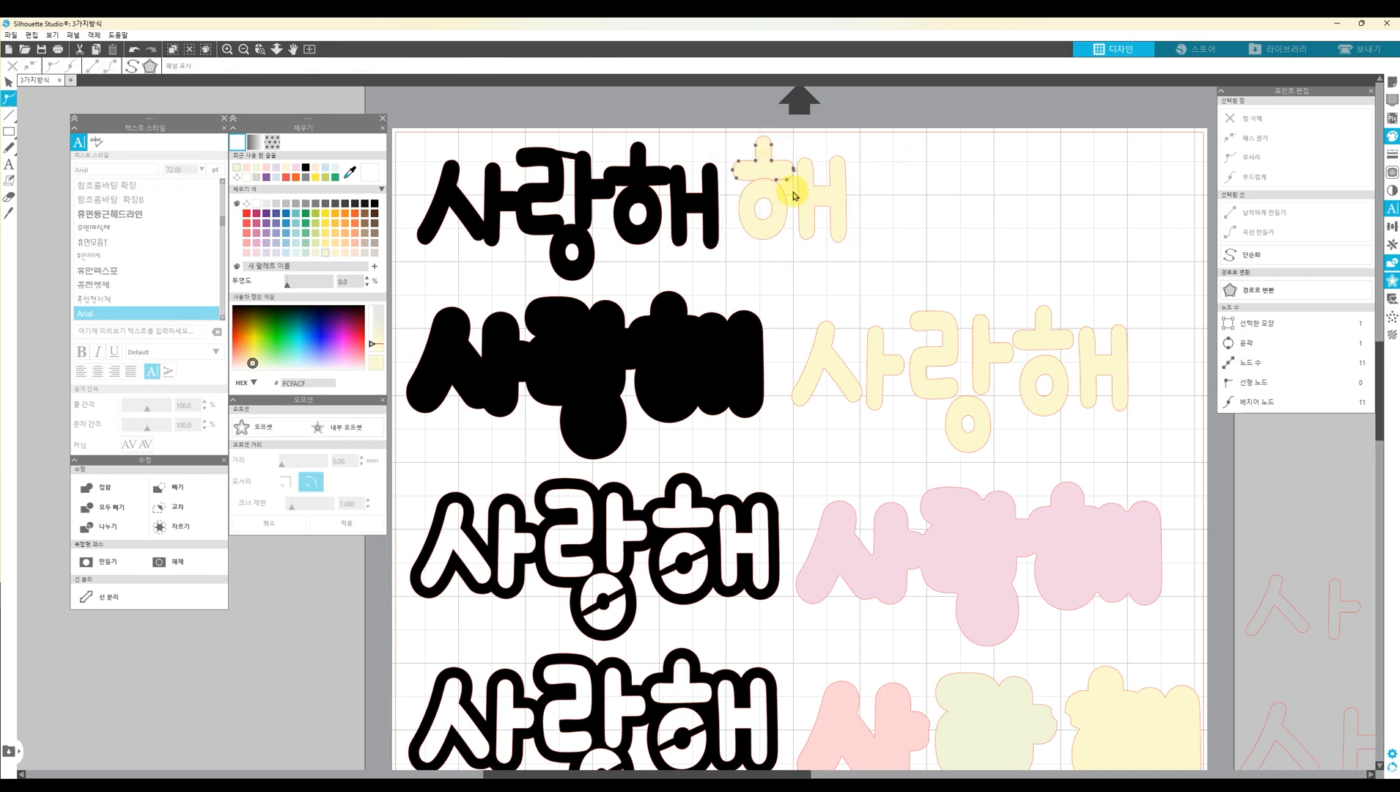
drag(802, 191, 749, 173)
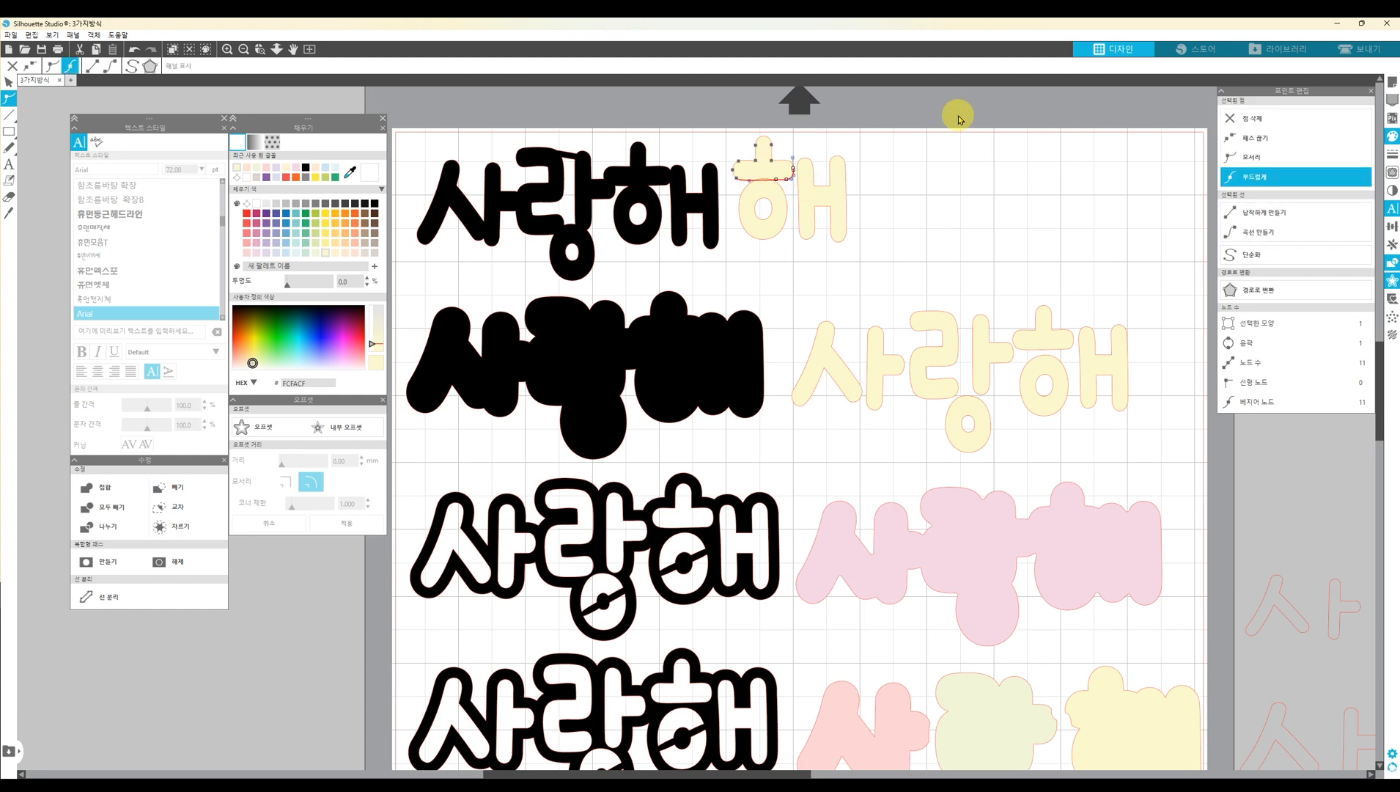
key(Right)
key(Right)
key(Left)
key(Left)
key(Left)
key(Left)
key(Left)
key(Right)
key(Right)
key(Right)
key(Right)
key(Right)
click(723, 154)
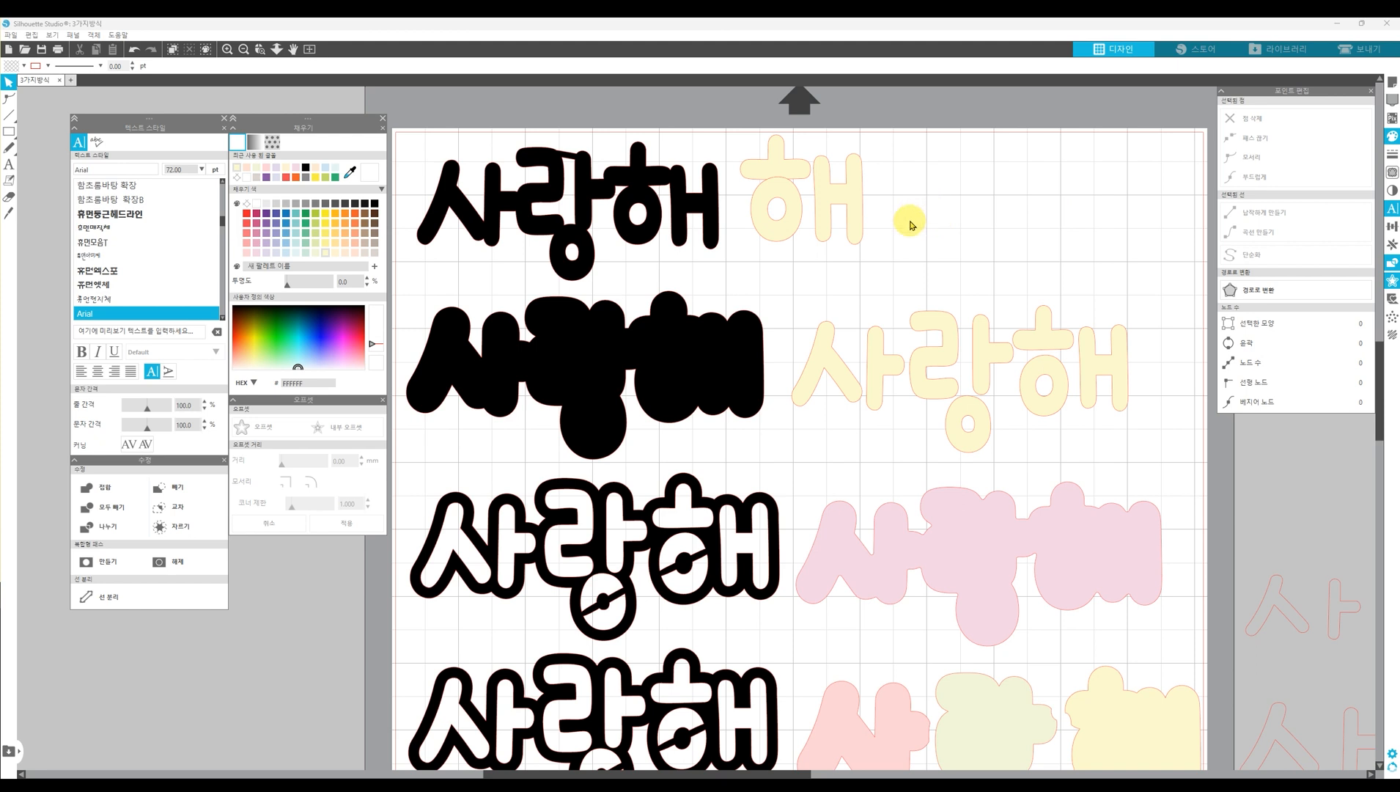
Move the upper stroke of ㅎ out beside the yellow syllable and lengthen its left end through its edit points
drag(771, 170, 944, 212)
click(1050, 207)
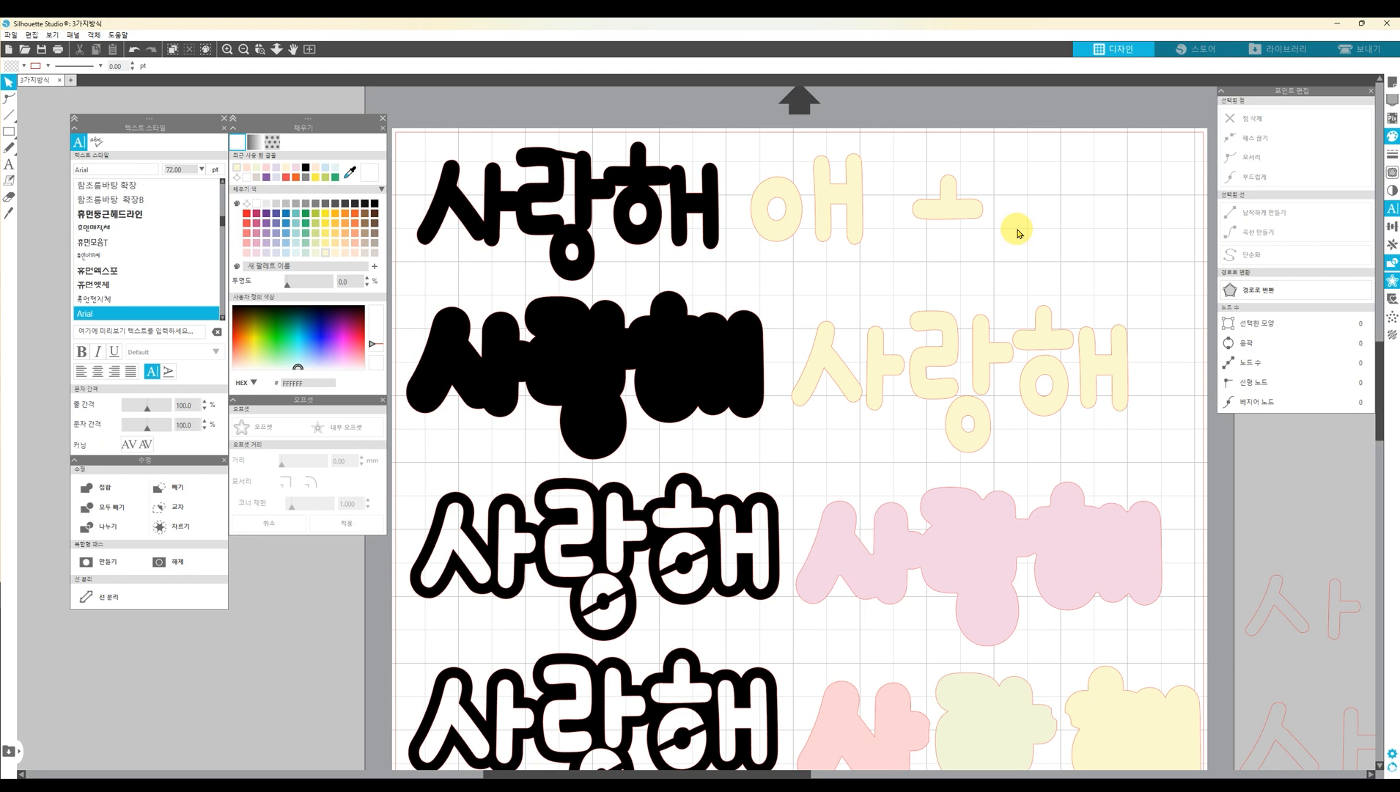
double_click(948, 214)
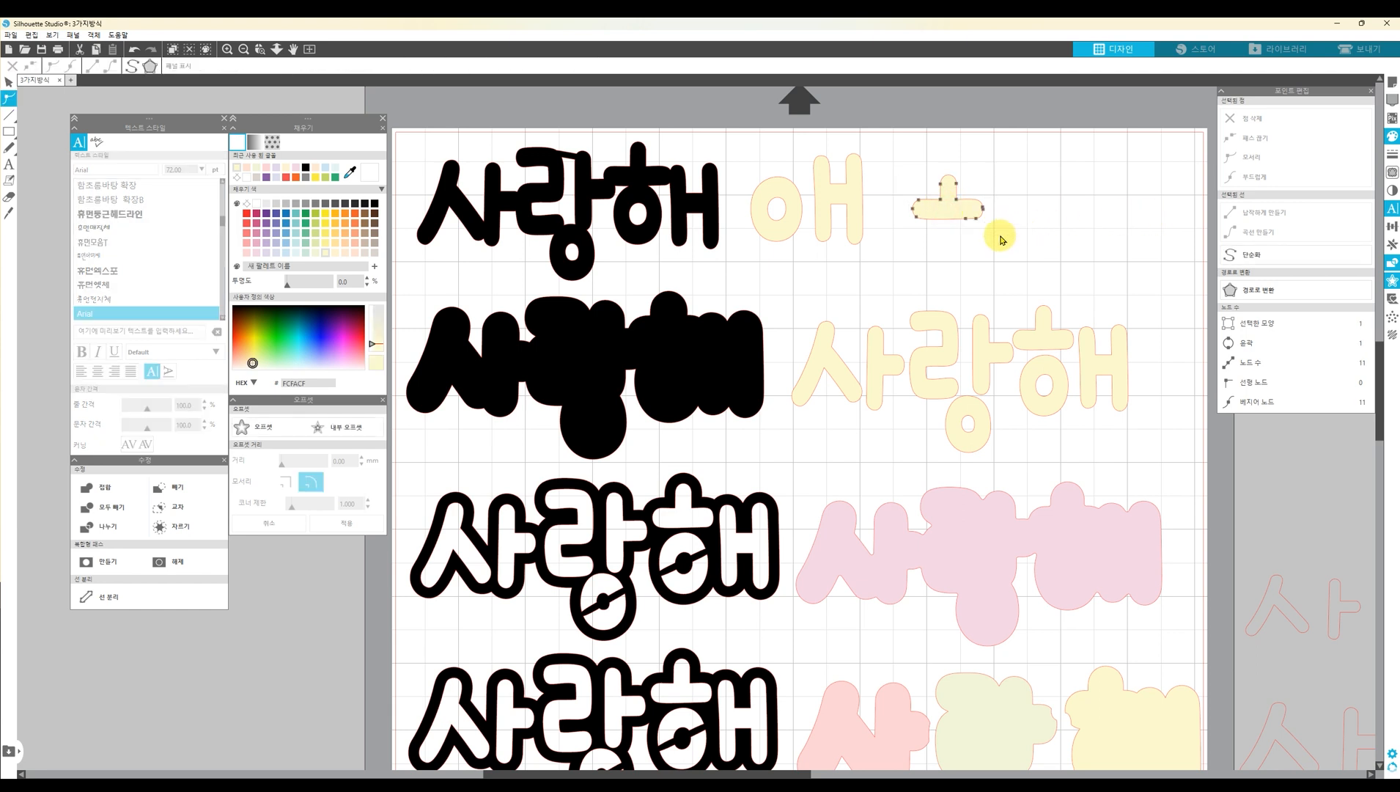
drag(972, 214, 944, 204)
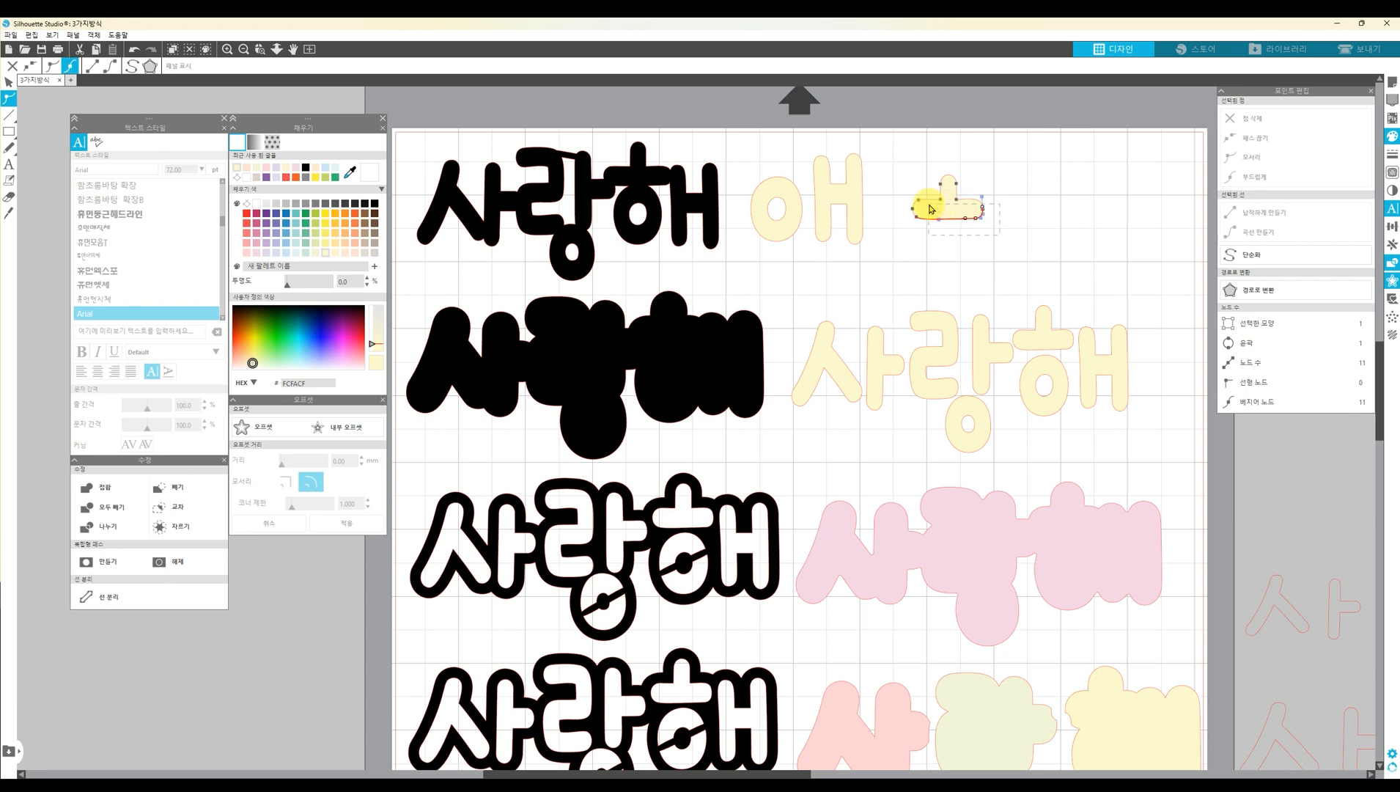
click(978, 218)
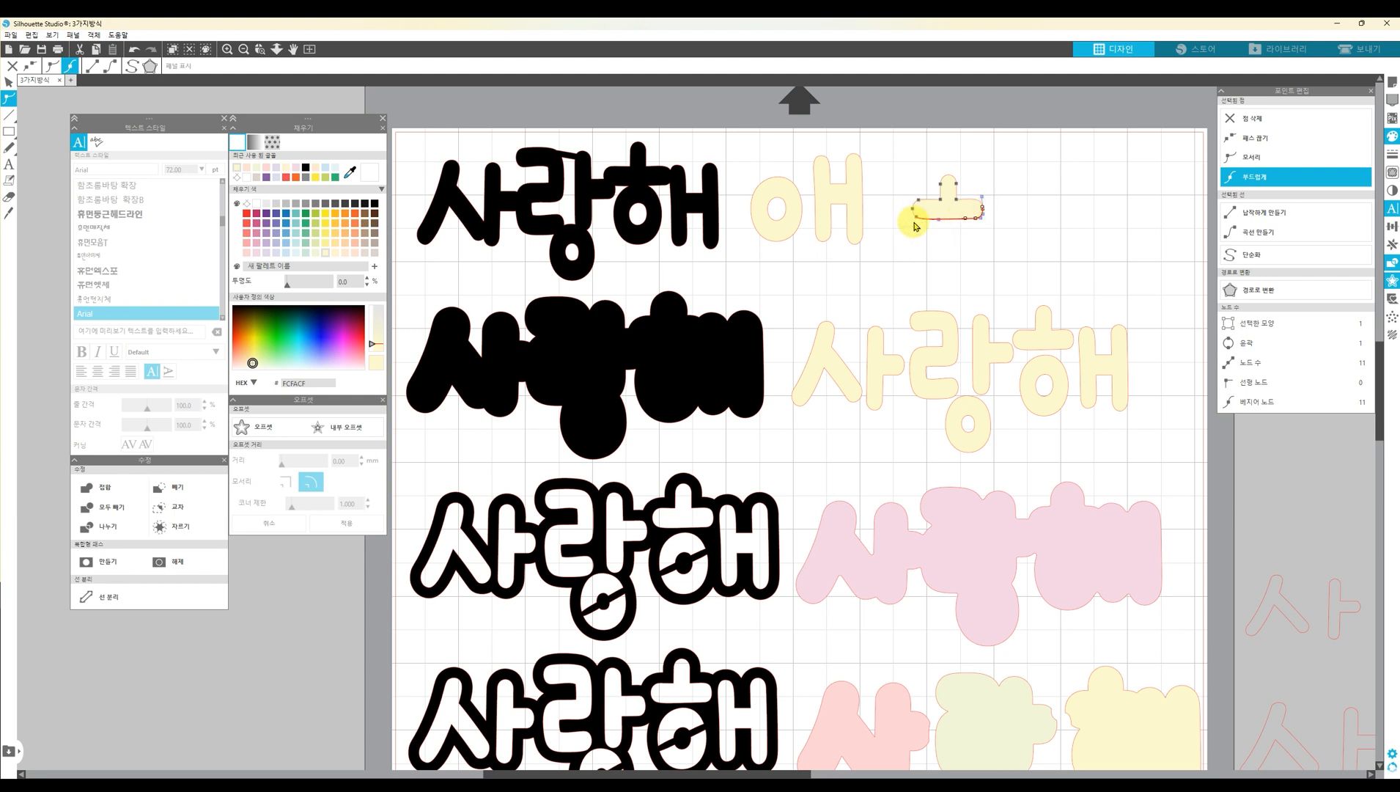
Adjust the edit points along the lower edge and right end of the detached ㅎ upper stroke
mouse_move(977, 223)
mouse_down()
mouse_move(997, 235)
mouse_move(965, 248)
mouse_move(991, 221)
mouse_up()
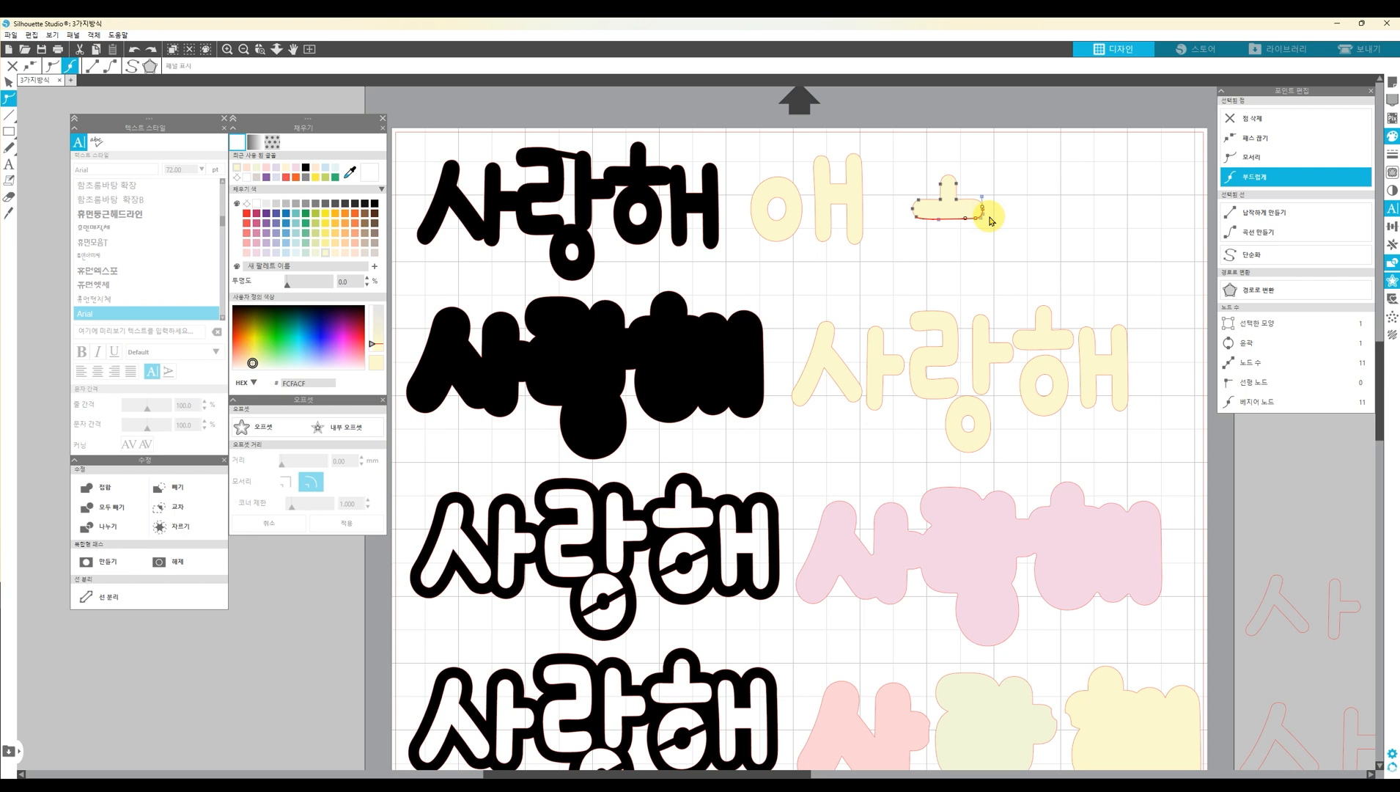
click(1072, 182)
double_click(951, 218)
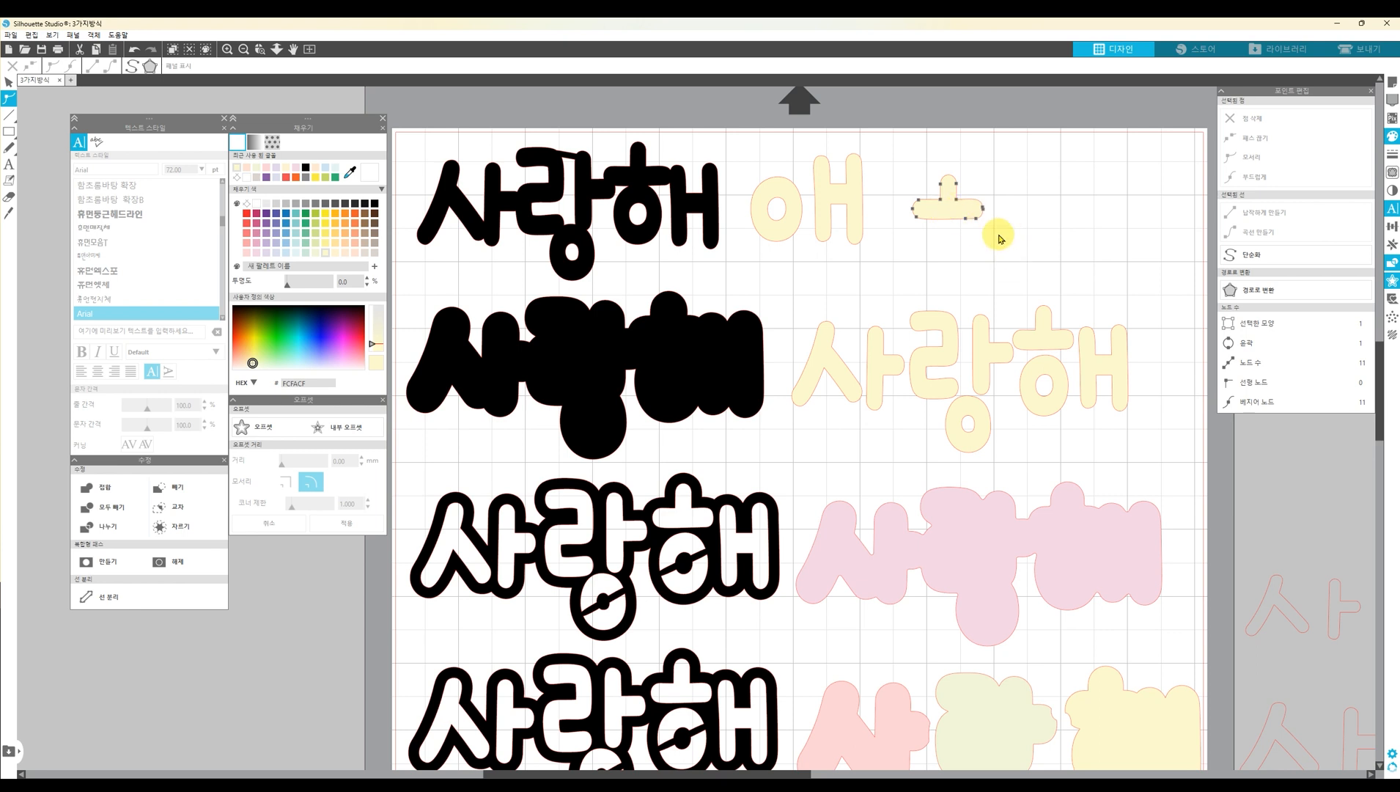
click(968, 215)
drag(938, 207, 938, 208)
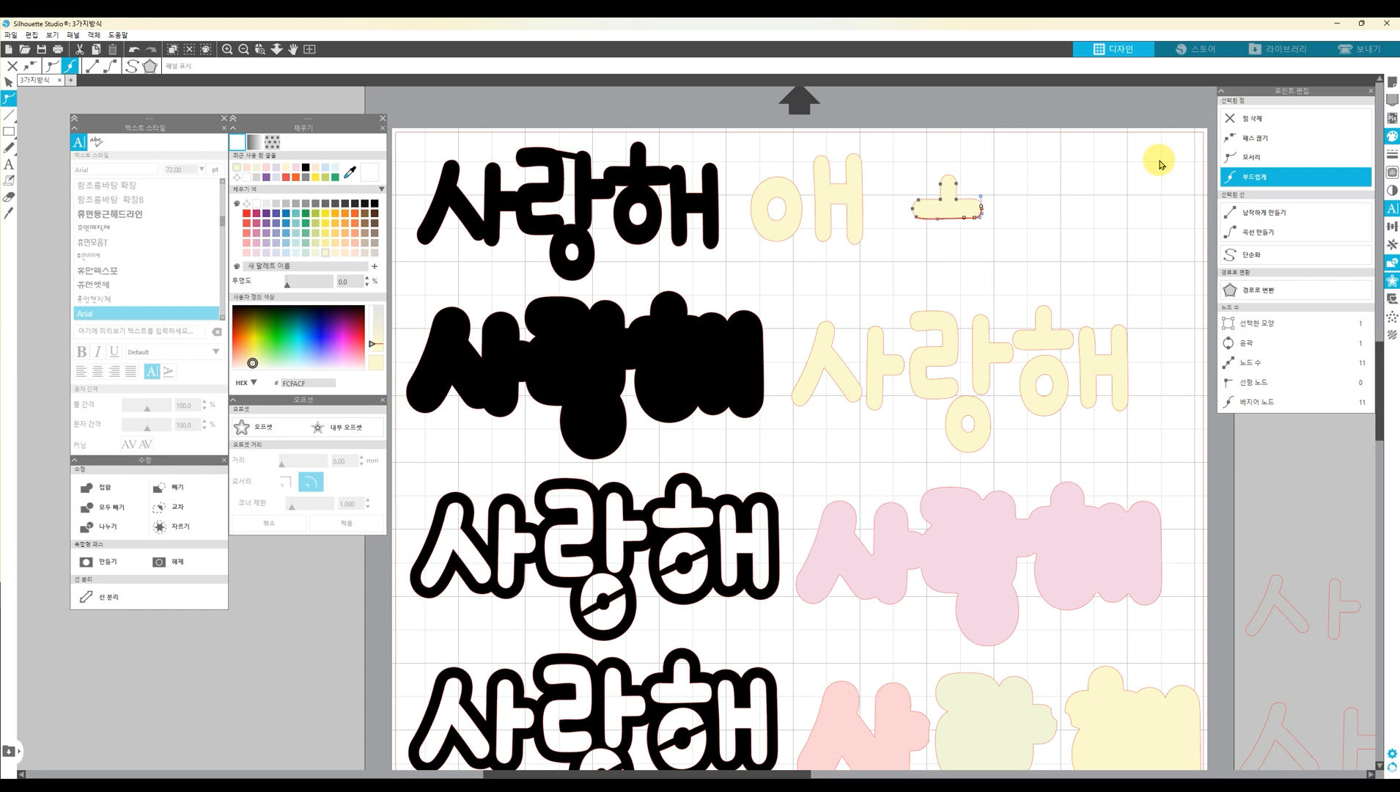
click(1026, 203)
click(947, 213)
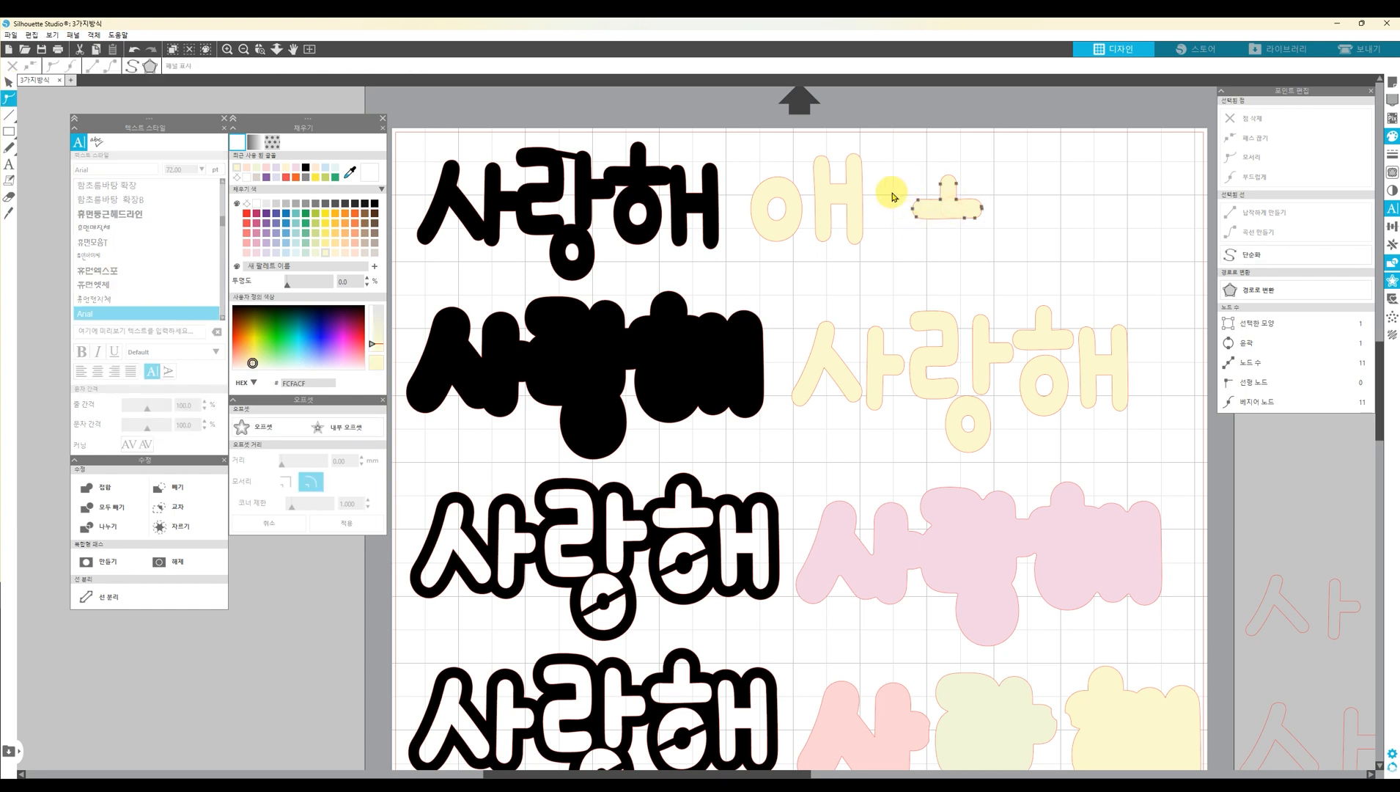
drag(895, 197, 935, 229)
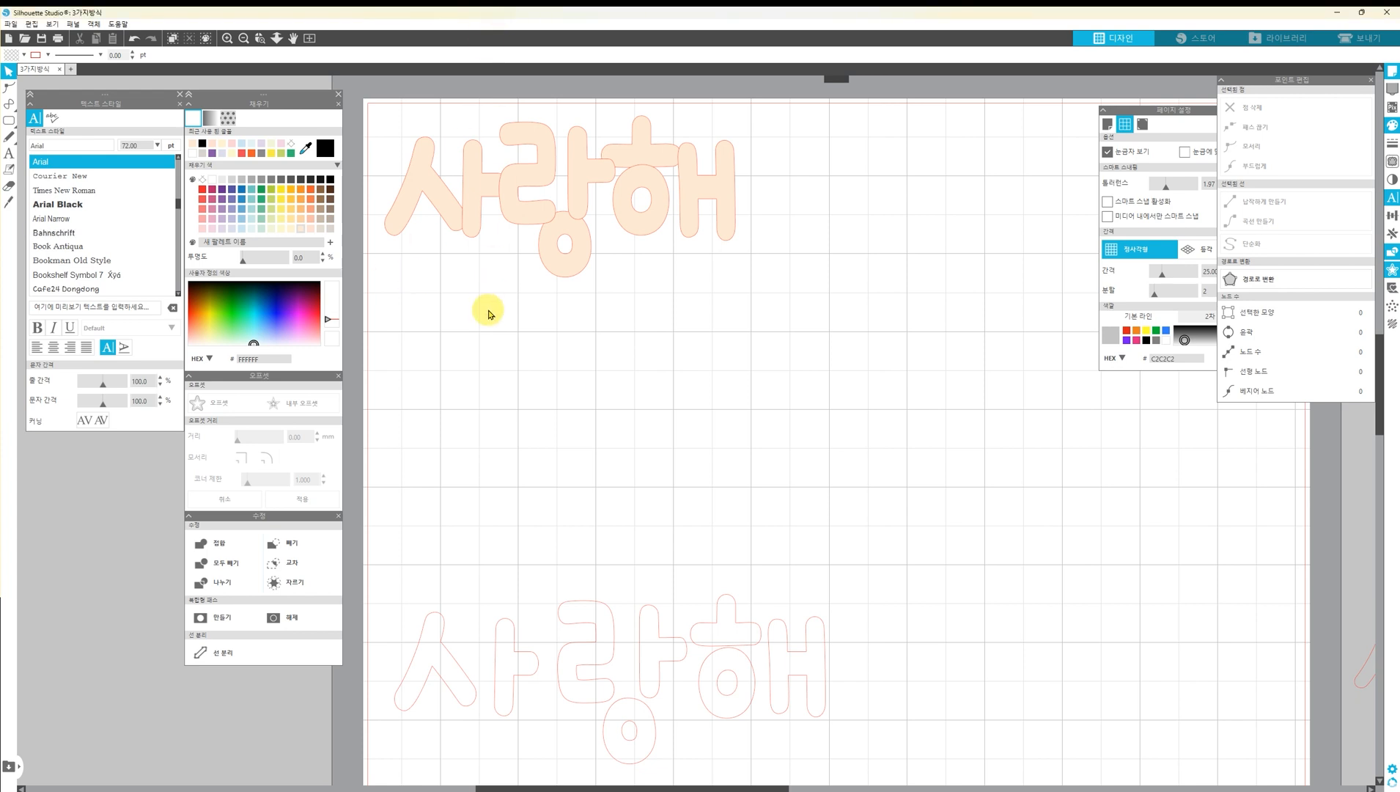
Draw a thin rounded rectangle about 13 × 2 mm and place it tilted as a bridge between 랑's ㄹ and ㅏ
drag(505, 324, 554, 329)
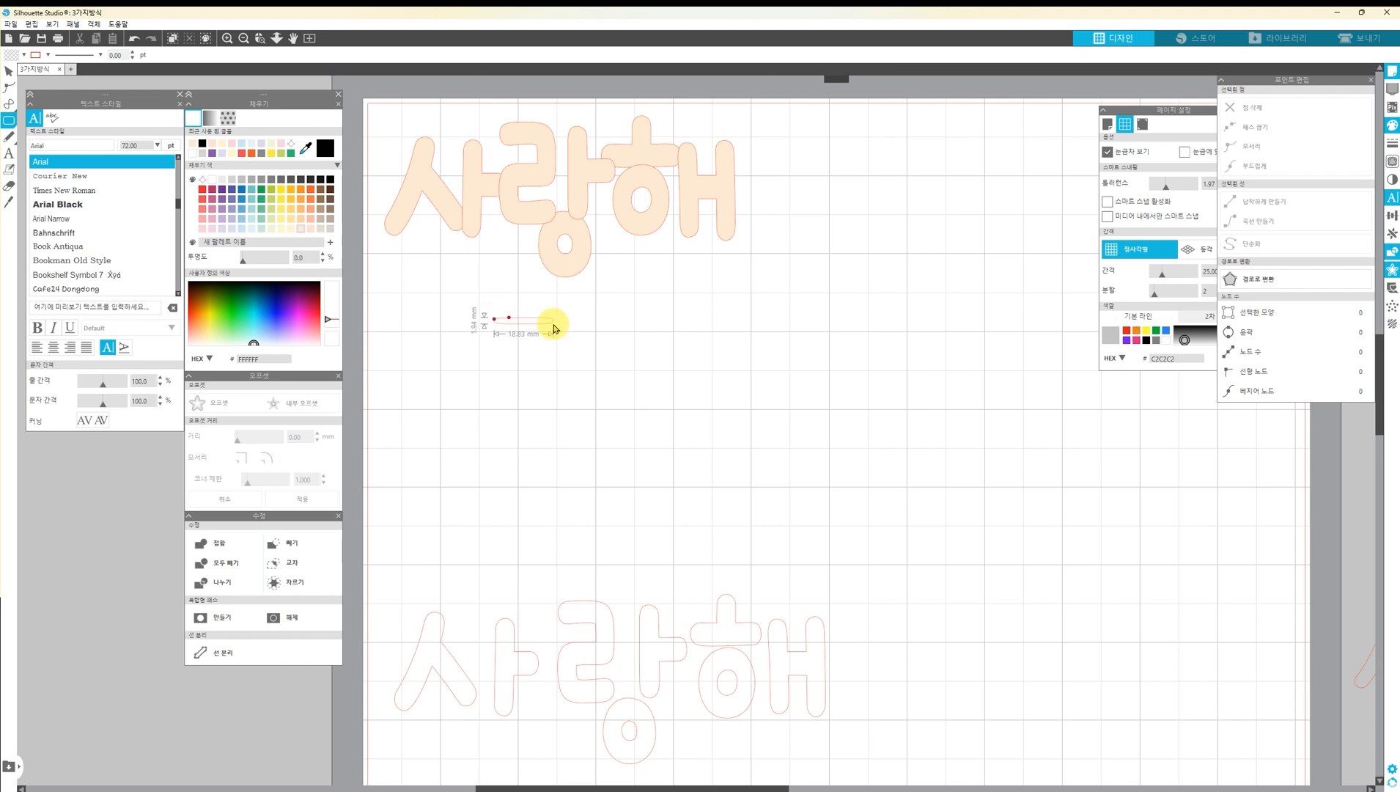
drag(555, 329, 573, 135)
click(563, 137)
drag(553, 107, 561, 137)
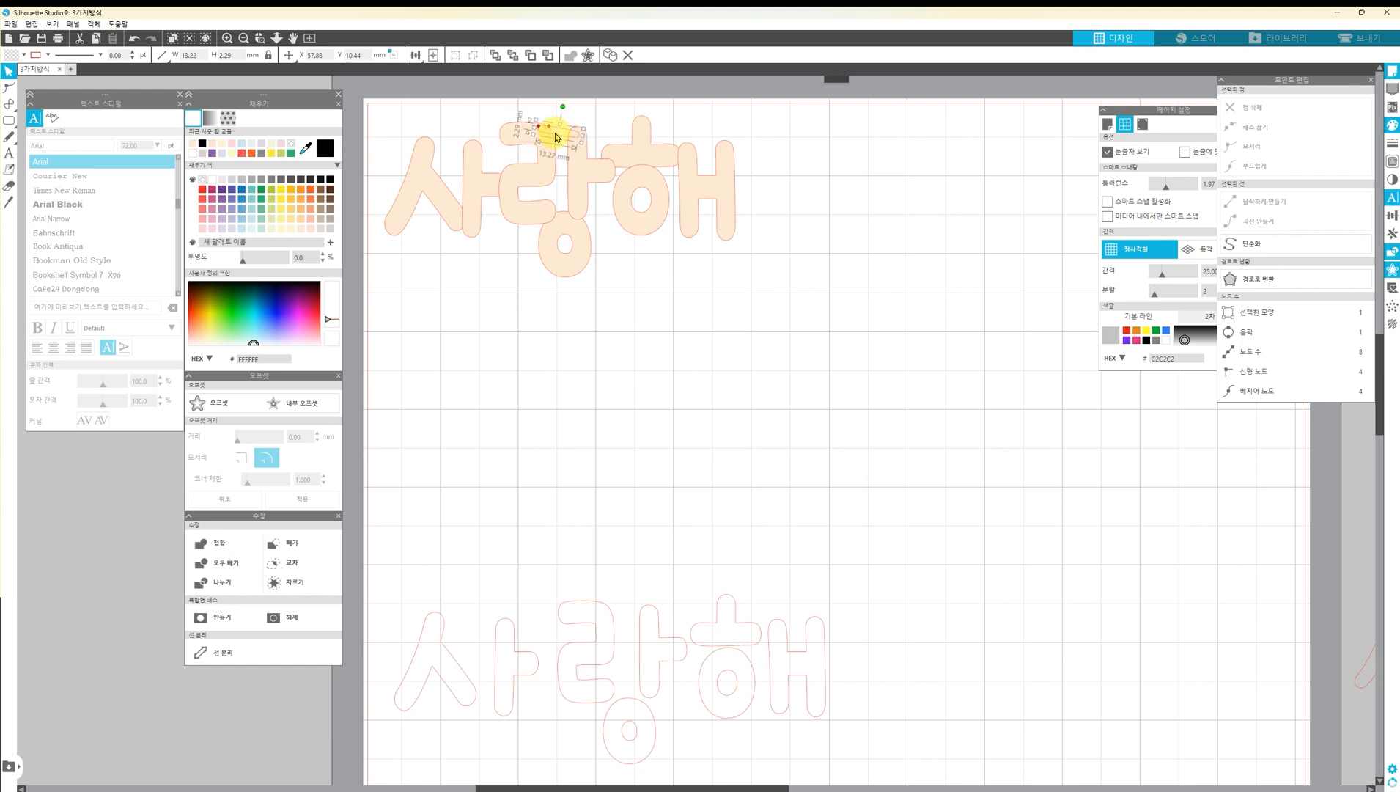
click(757, 284)
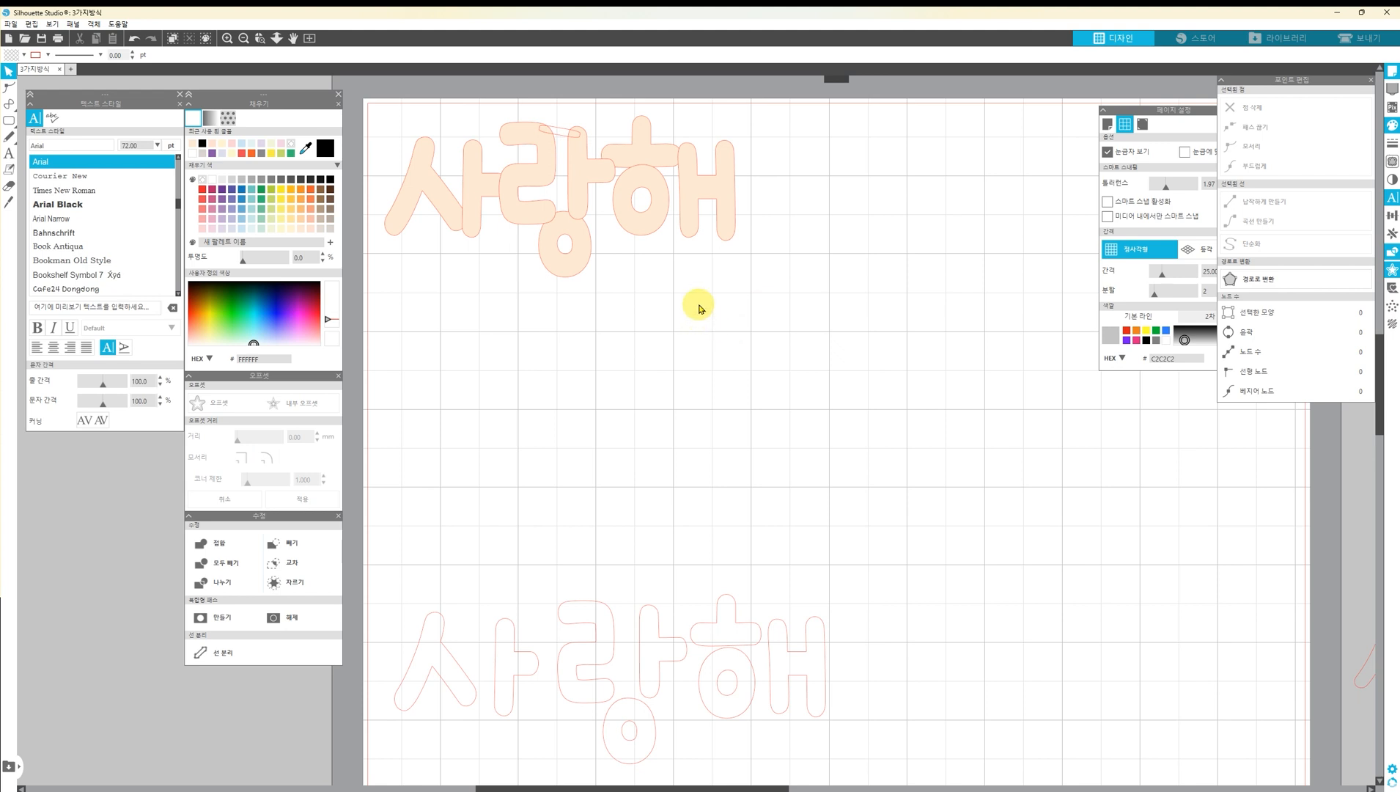
Fill the peach 사랑해 and its bridge piece with black and weld them into one shape
drag(706, 283, 421, 140)
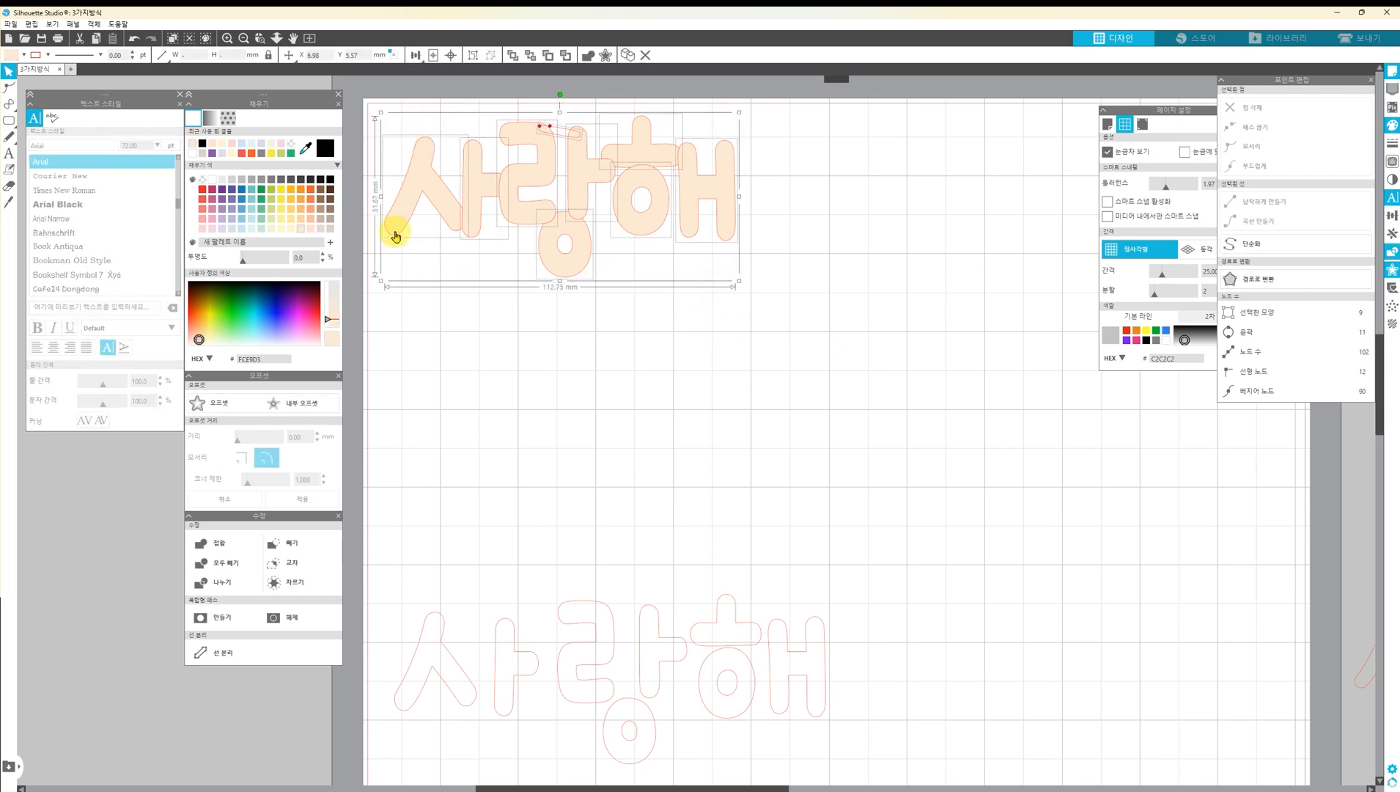
click(331, 178)
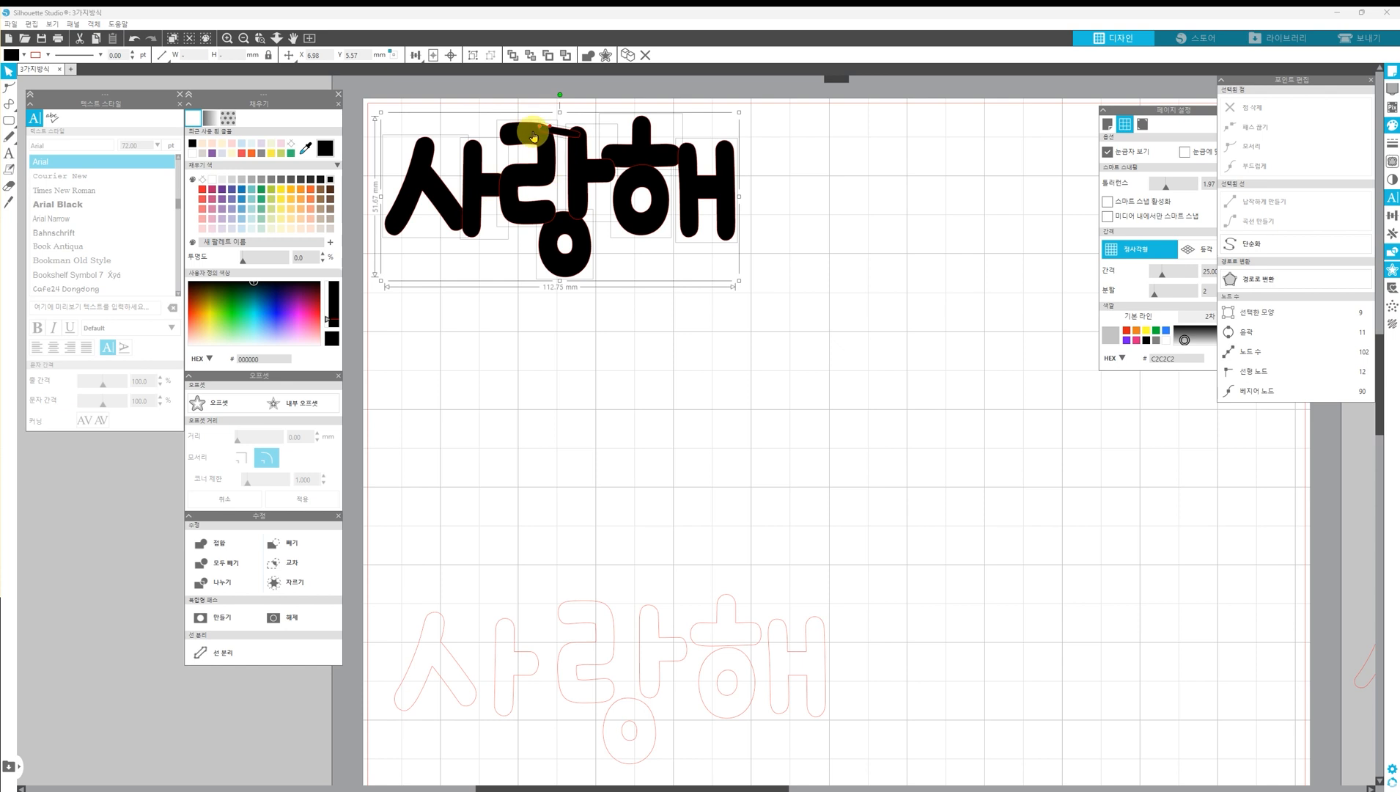
right_click(522, 173)
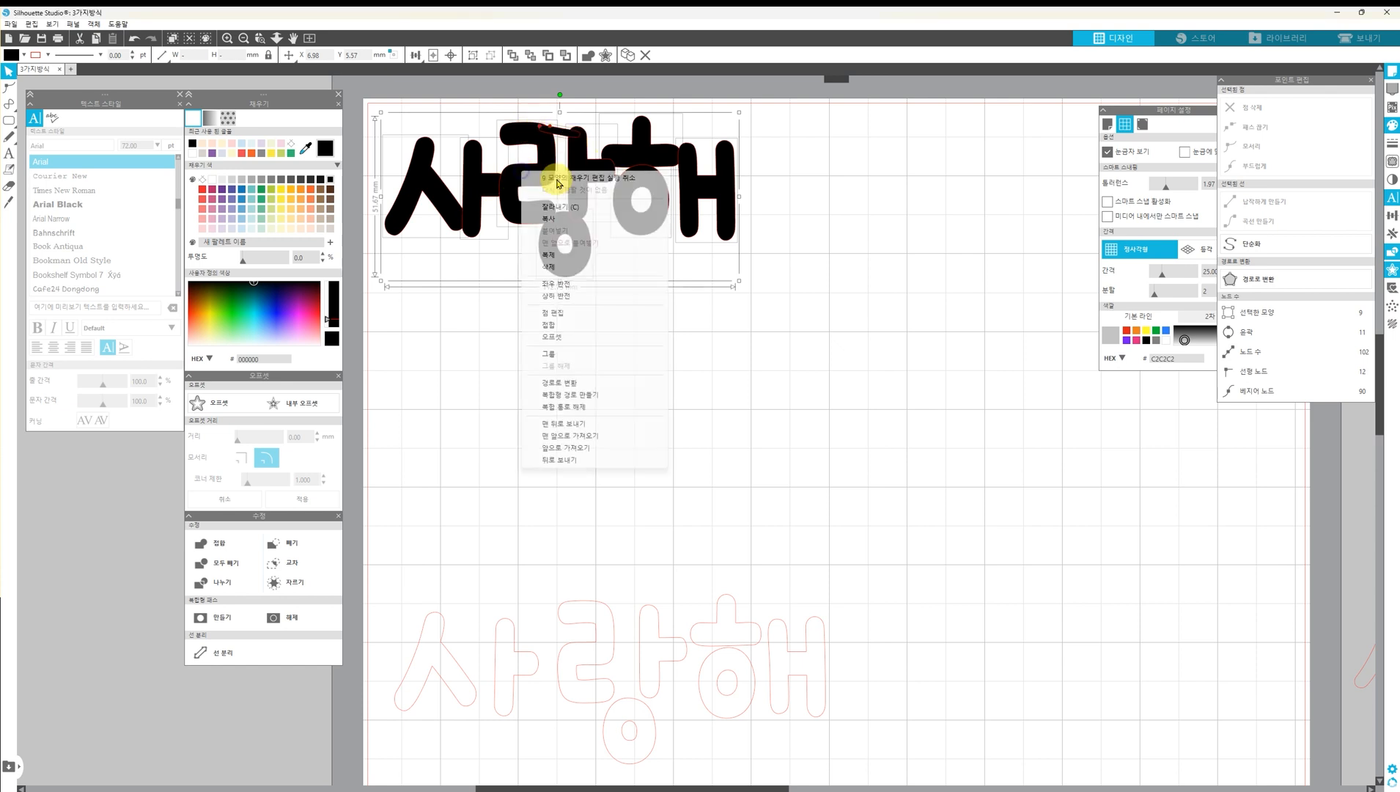
click(610, 328)
click(798, 292)
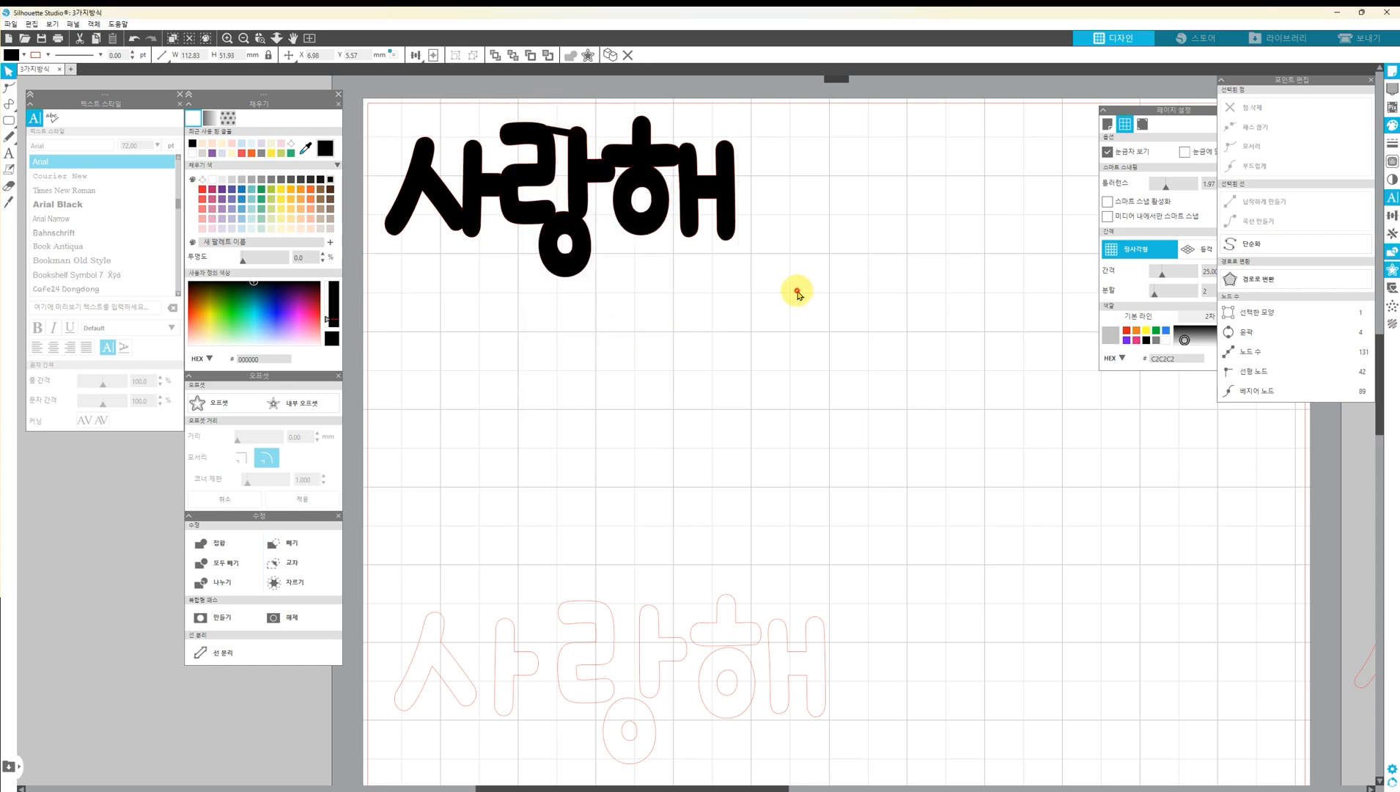
Shift the welded 사랑해 slightly and change its fill to light cream
drag(500, 219, 447, 172)
click(579, 349)
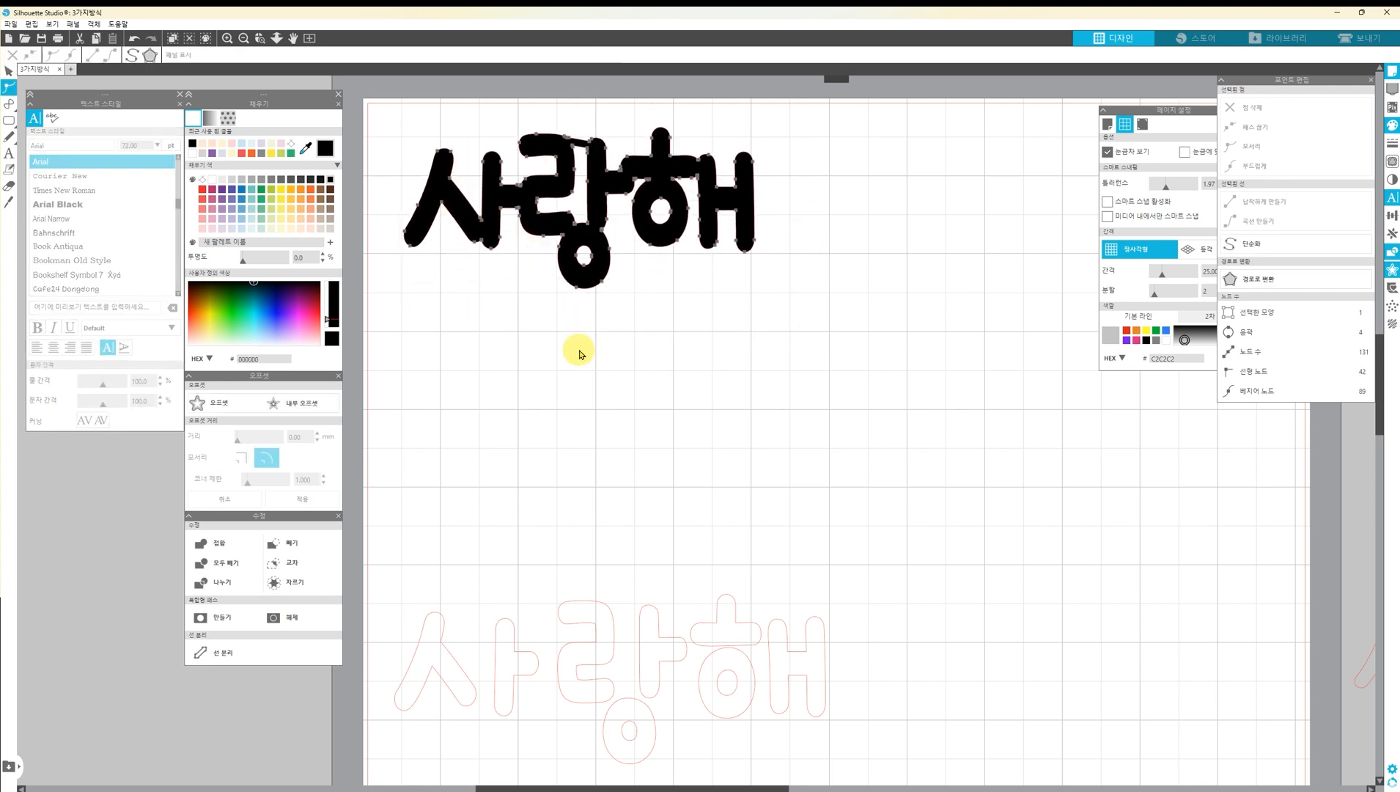
click(515, 228)
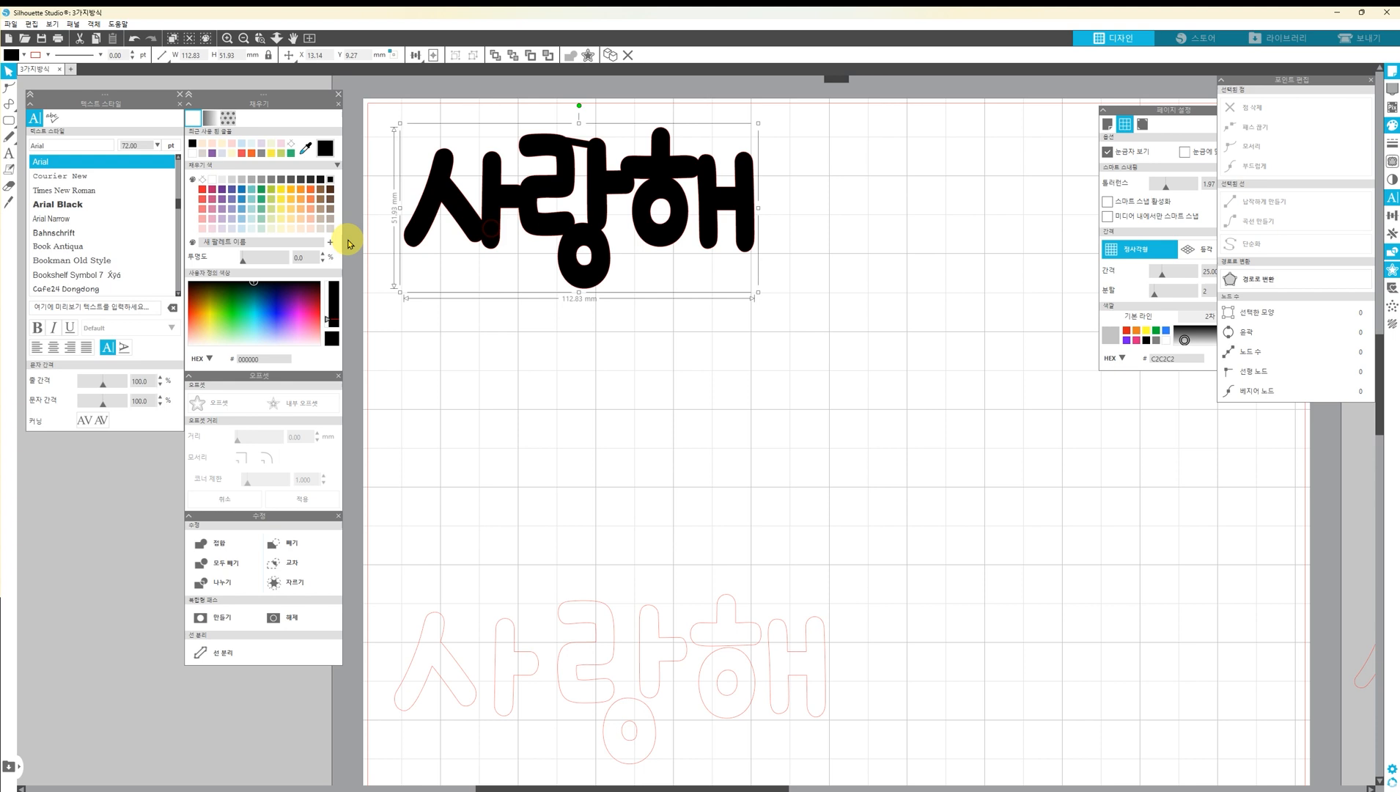
click(291, 228)
click(463, 279)
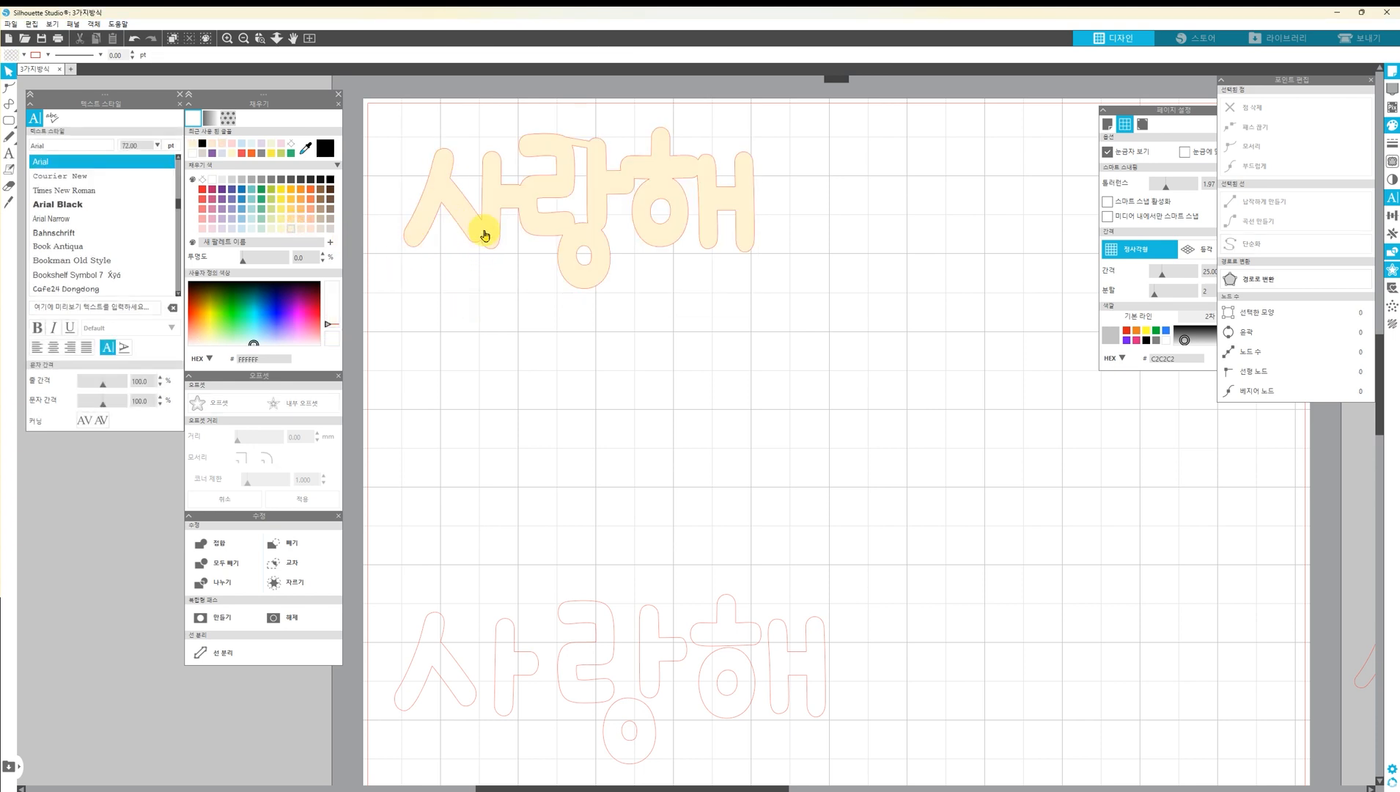
Fill the welded 사랑해 with black and move it closer to the page's upper left corner
click(729, 211)
click(322, 180)
click(624, 348)
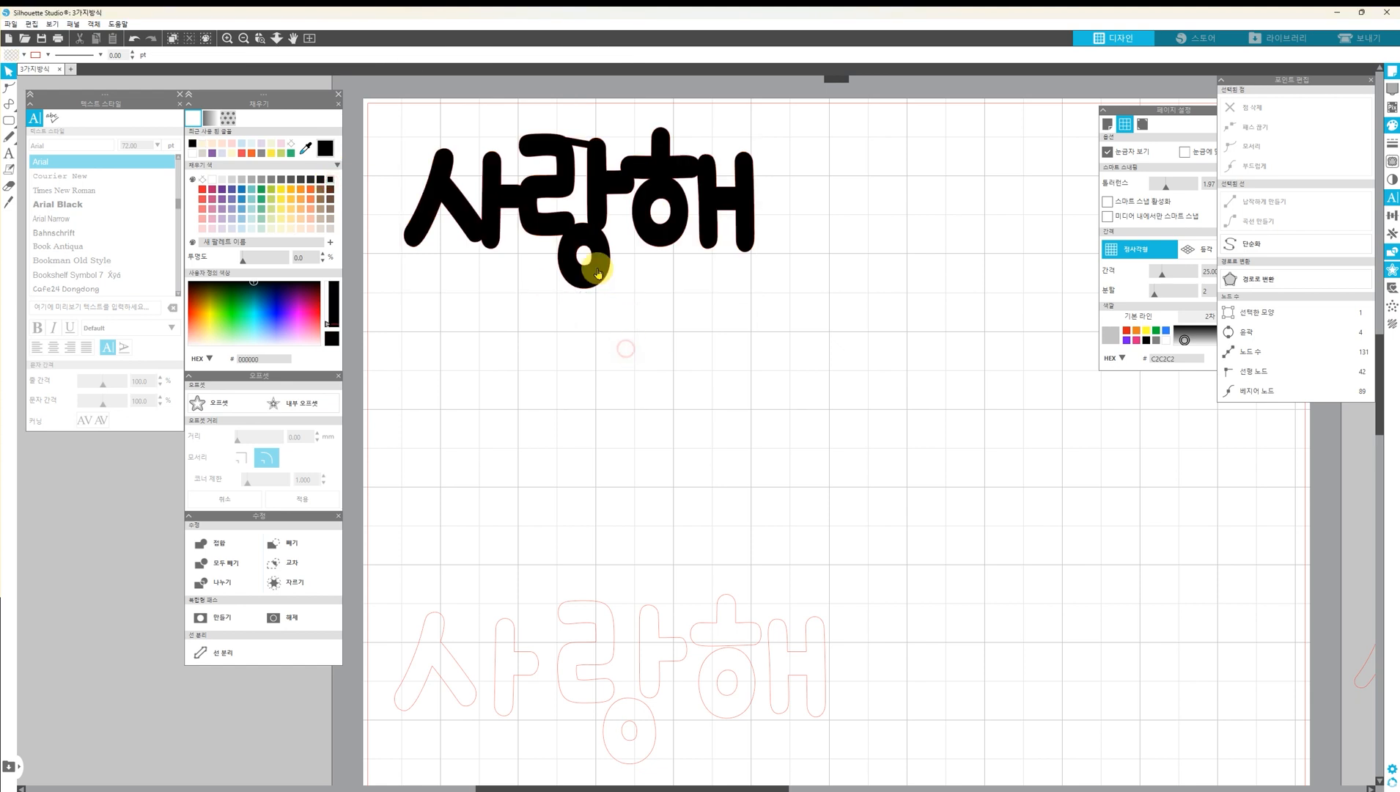
drag(592, 253, 580, 244)
click(543, 321)
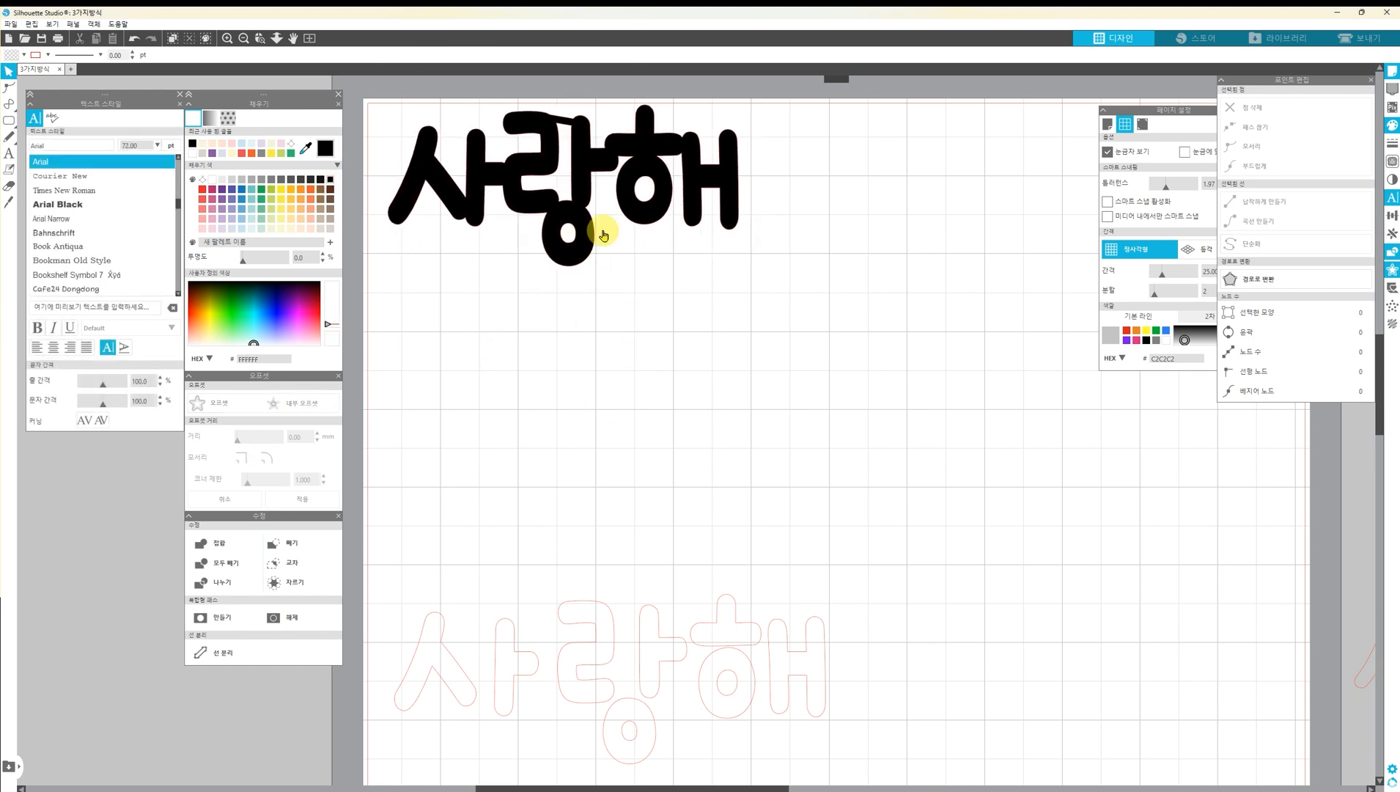
Place a copy of the outlined 사랑해 directly below the black lettering
click(608, 645)
click(1084, 511)
drag(658, 217, 655, 224)
drag(903, 549, 430, 746)
drag(453, 693, 453, 397)
click(463, 539)
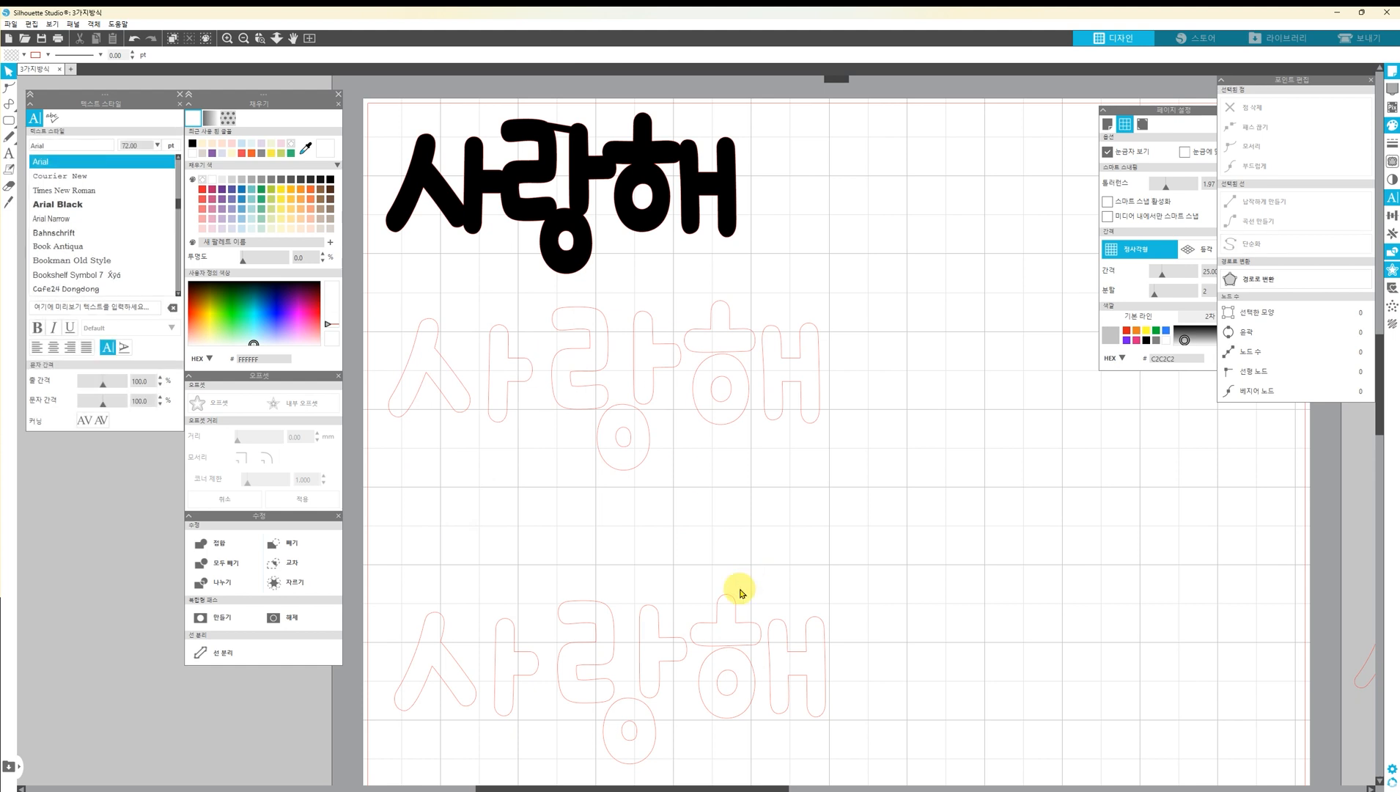
Nudge every letter shape after the first ㅅ in the upper outlined copy to the left, bringing 사's ㅏ against ㅅ
drag(820, 479, 472, 315)
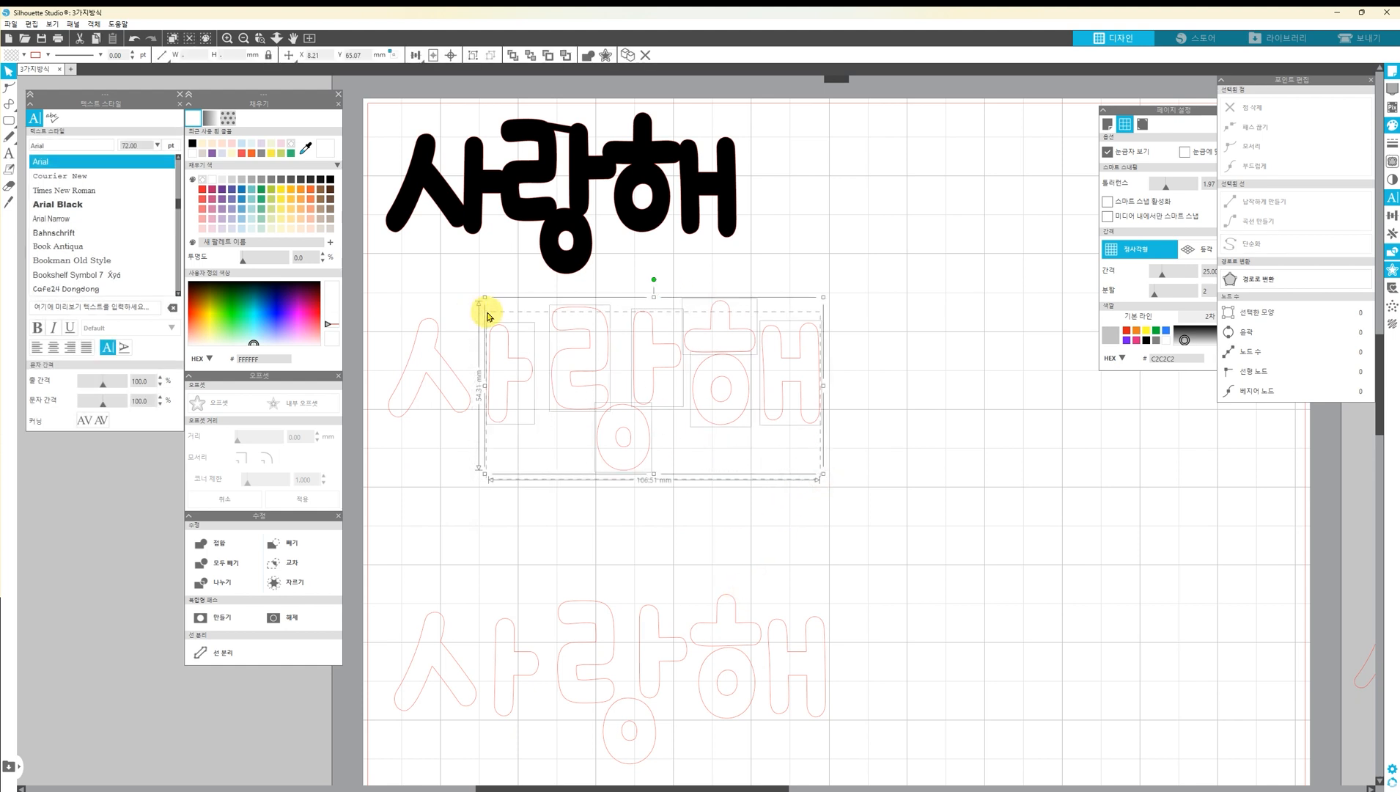
click(906, 538)
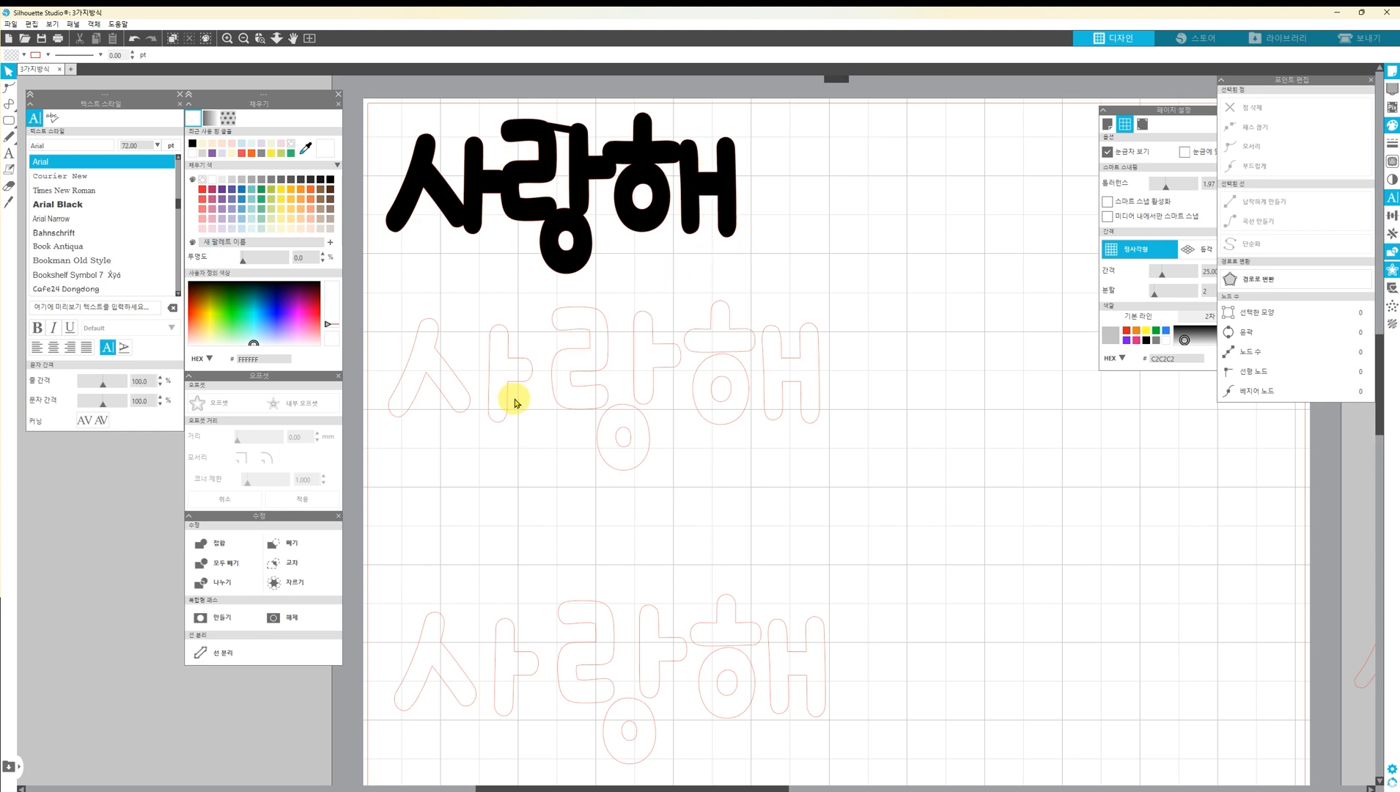
drag(832, 472, 510, 314)
key(Left)
key(Left)
Nudge the outlined 랑해 shapes left toward 사
key(Left)
key(Right)
key(ctrl+Up)
key(ctrl+Left)
drag(813, 458, 571, 299)
Nudge 랑's ㅏ and lower ㅇ together with 해 left toward ㄹ
key(Left)
key(Left)
key(Left)
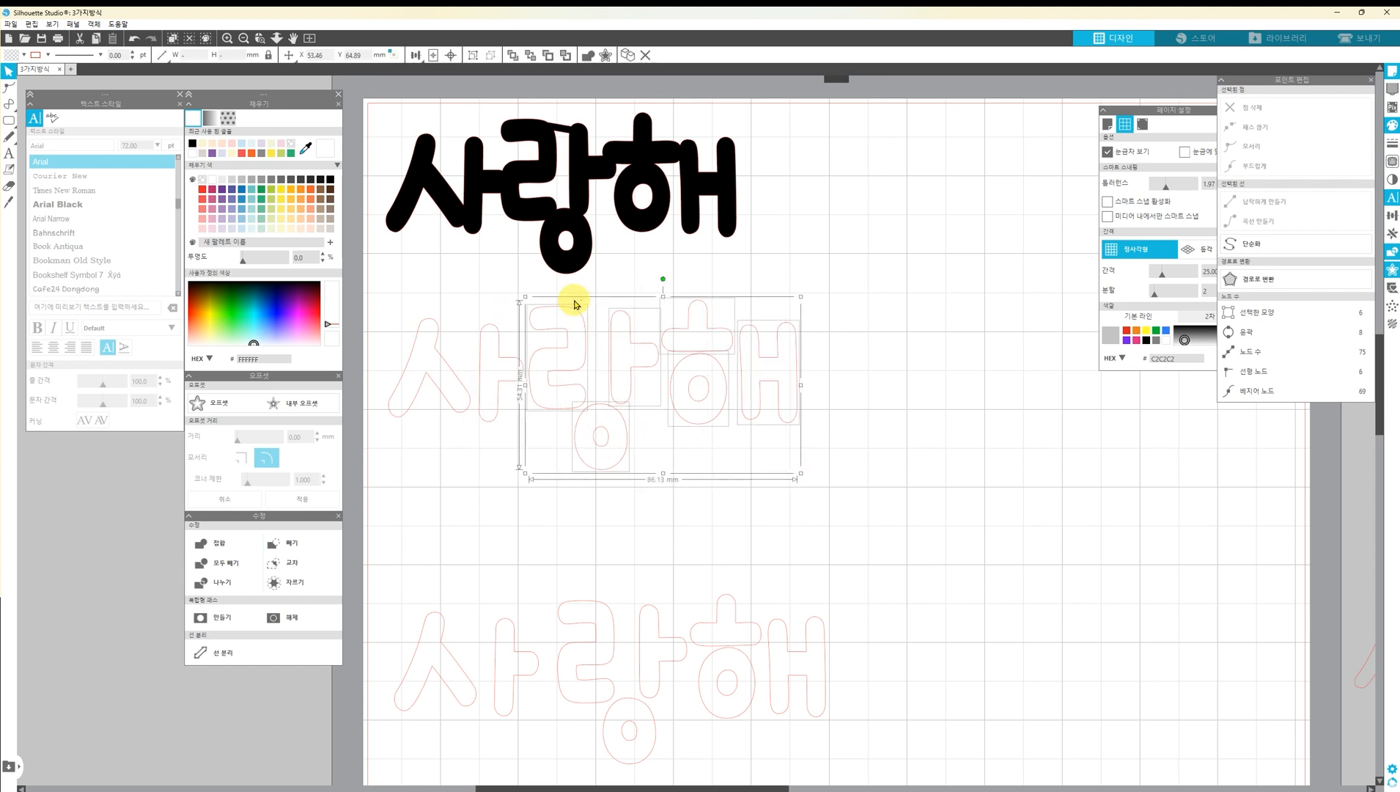
drag(819, 500, 615, 319)
key(Left)
key(Left)
key(Left)
key(Left)
Nudge the lower ㅇ of the outlined 랑 upward to meet the shapes above it
click(633, 447)
click(622, 447)
key(Up)
key(Up)
key(Up)
Bring 해 closer to 랑 and fine-tune the positions of its ㅎ circle, its ㅐ and the first ㅅ
drag(858, 475, 673, 271)
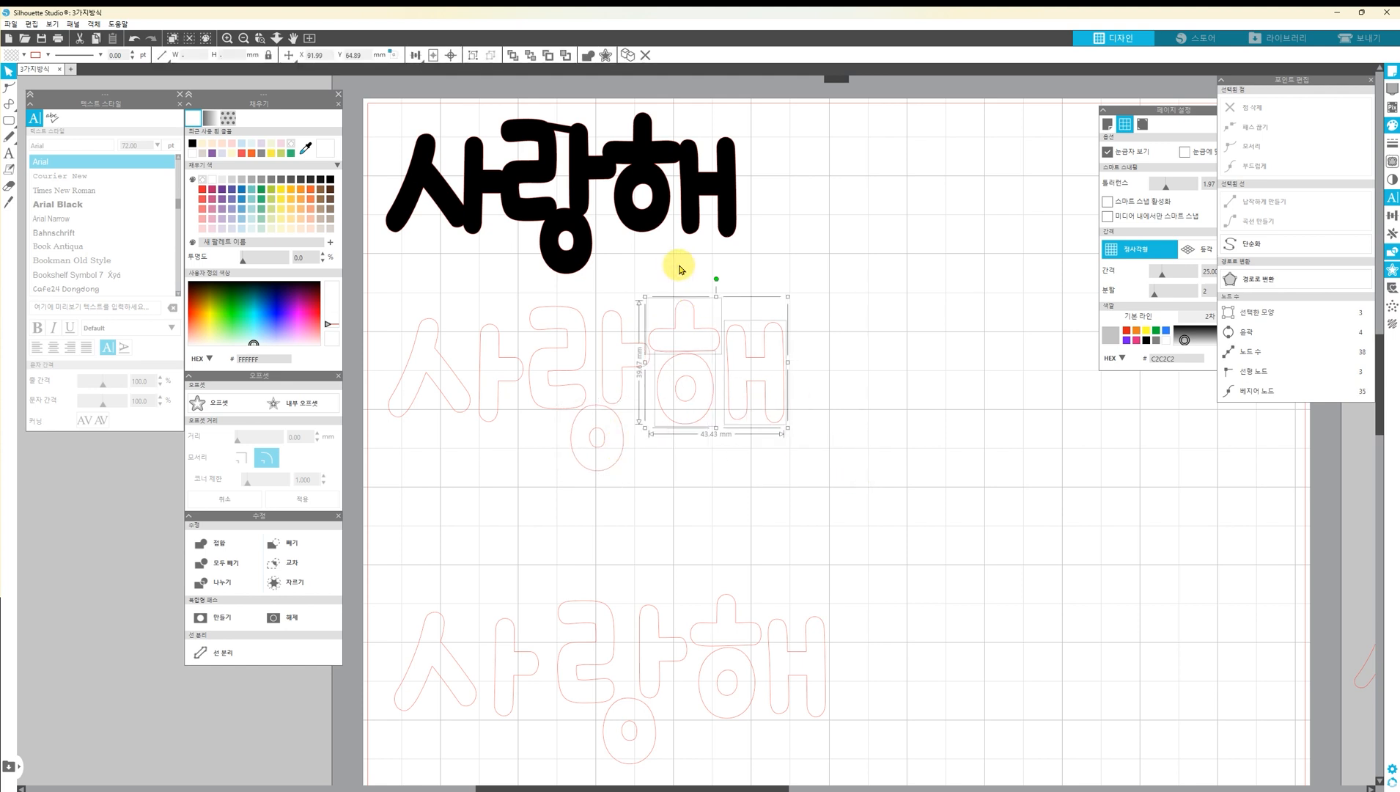
click(725, 428)
click(714, 408)
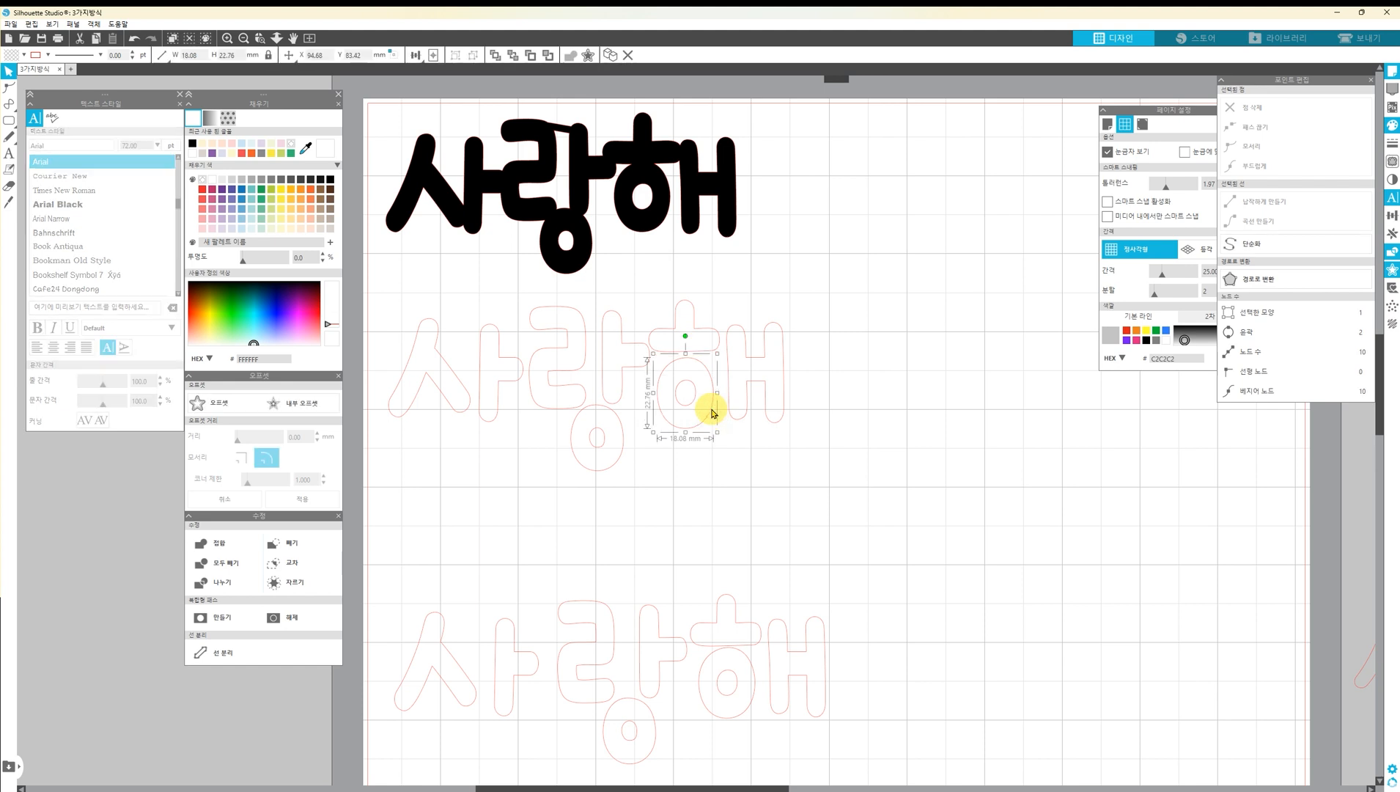
click(760, 382)
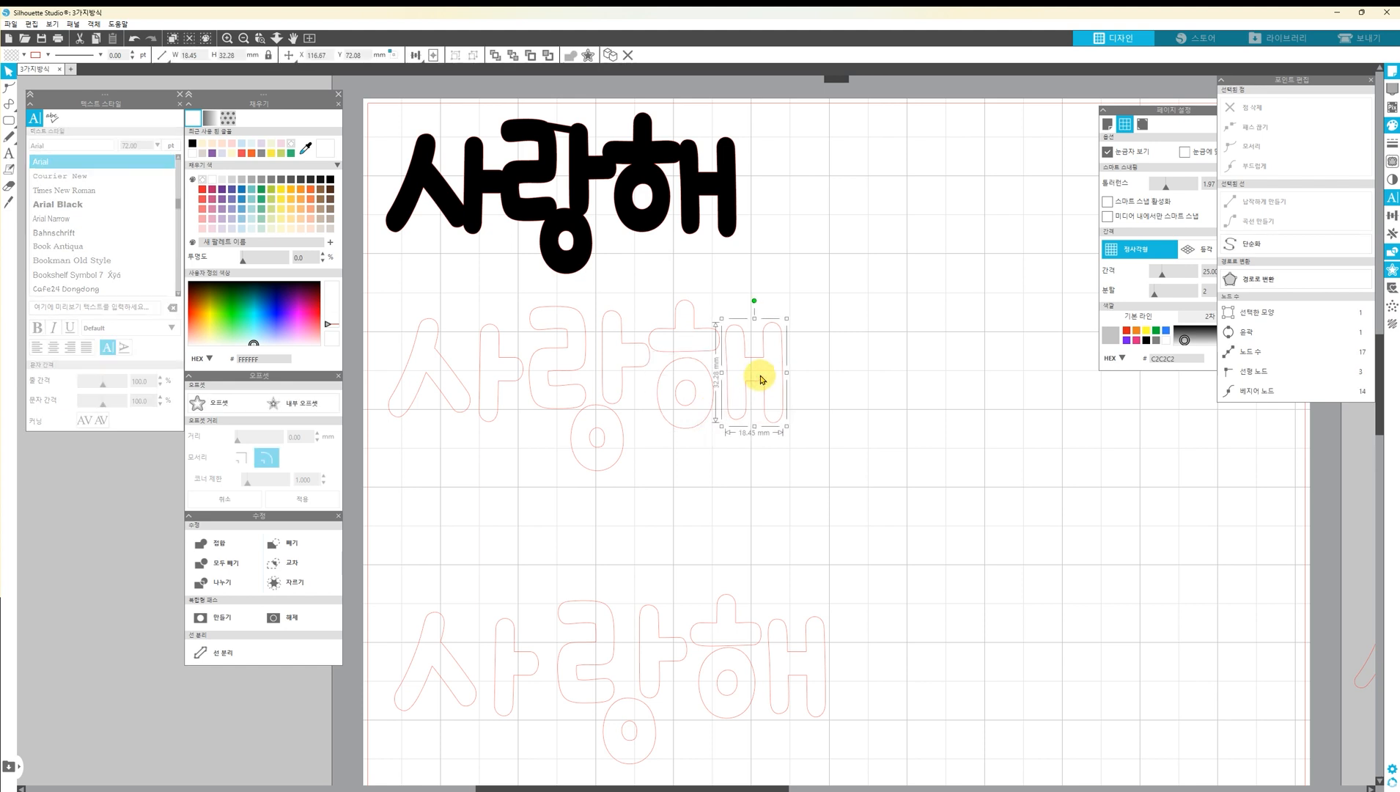
click(466, 401)
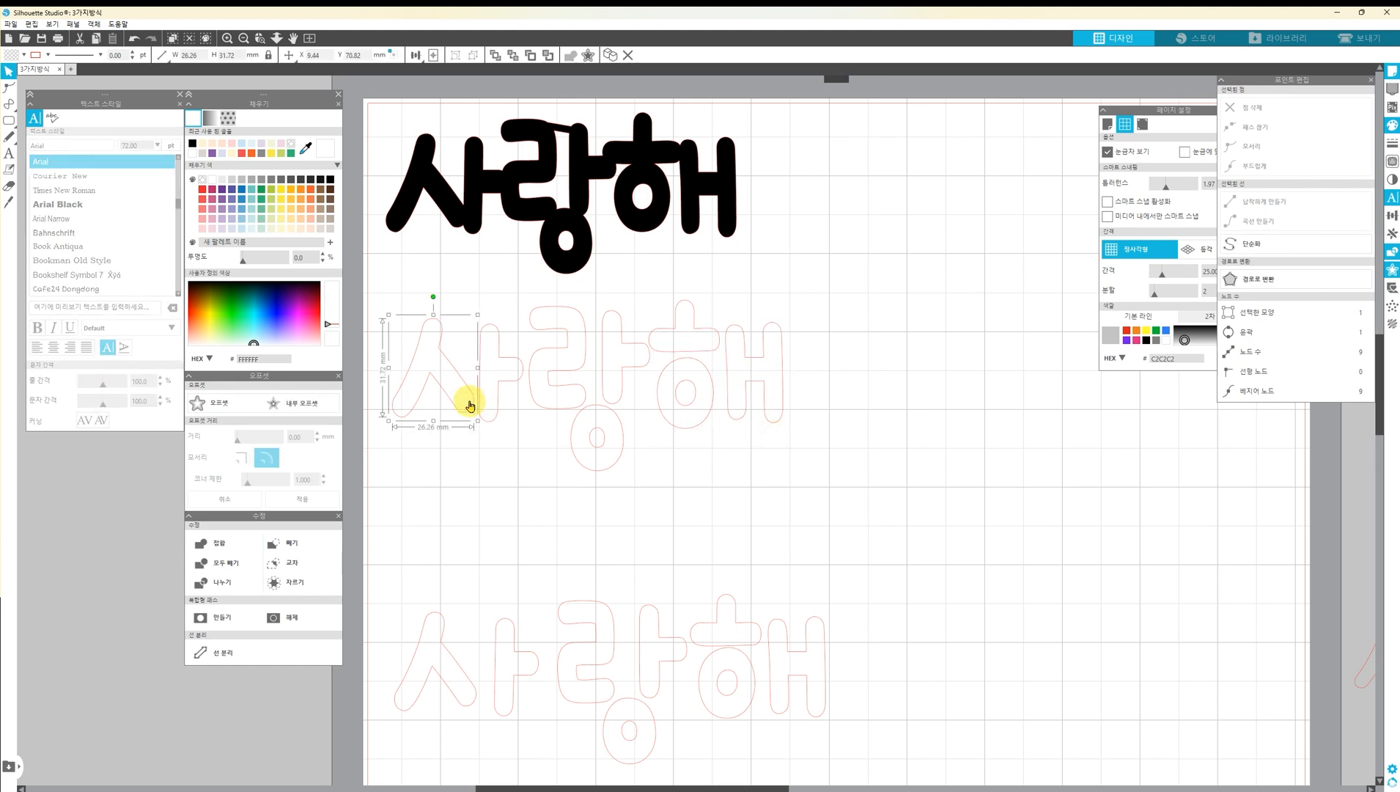
click(500, 433)
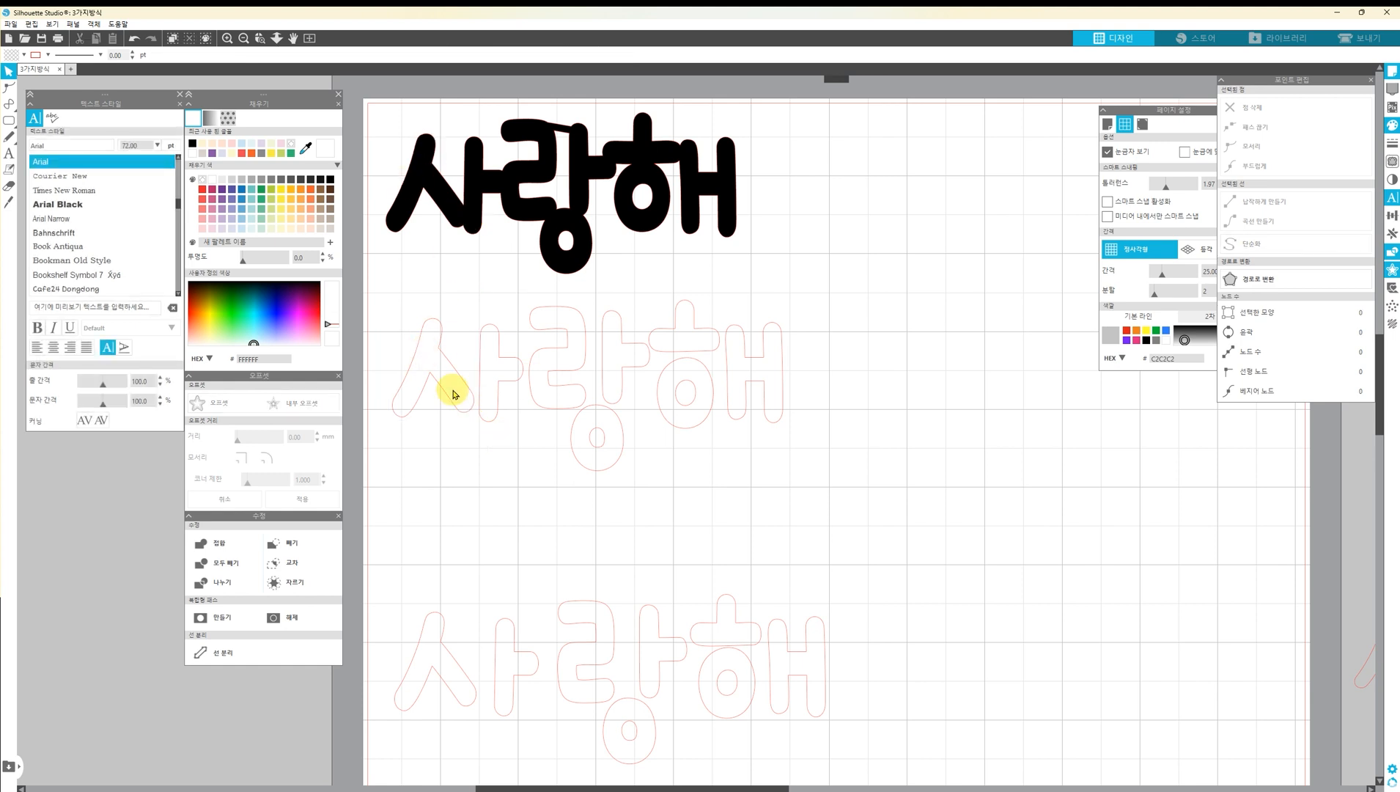
Fill all shapes of the tightened outlined 사랑해 with pale yellow
drag(786, 469, 424, 320)
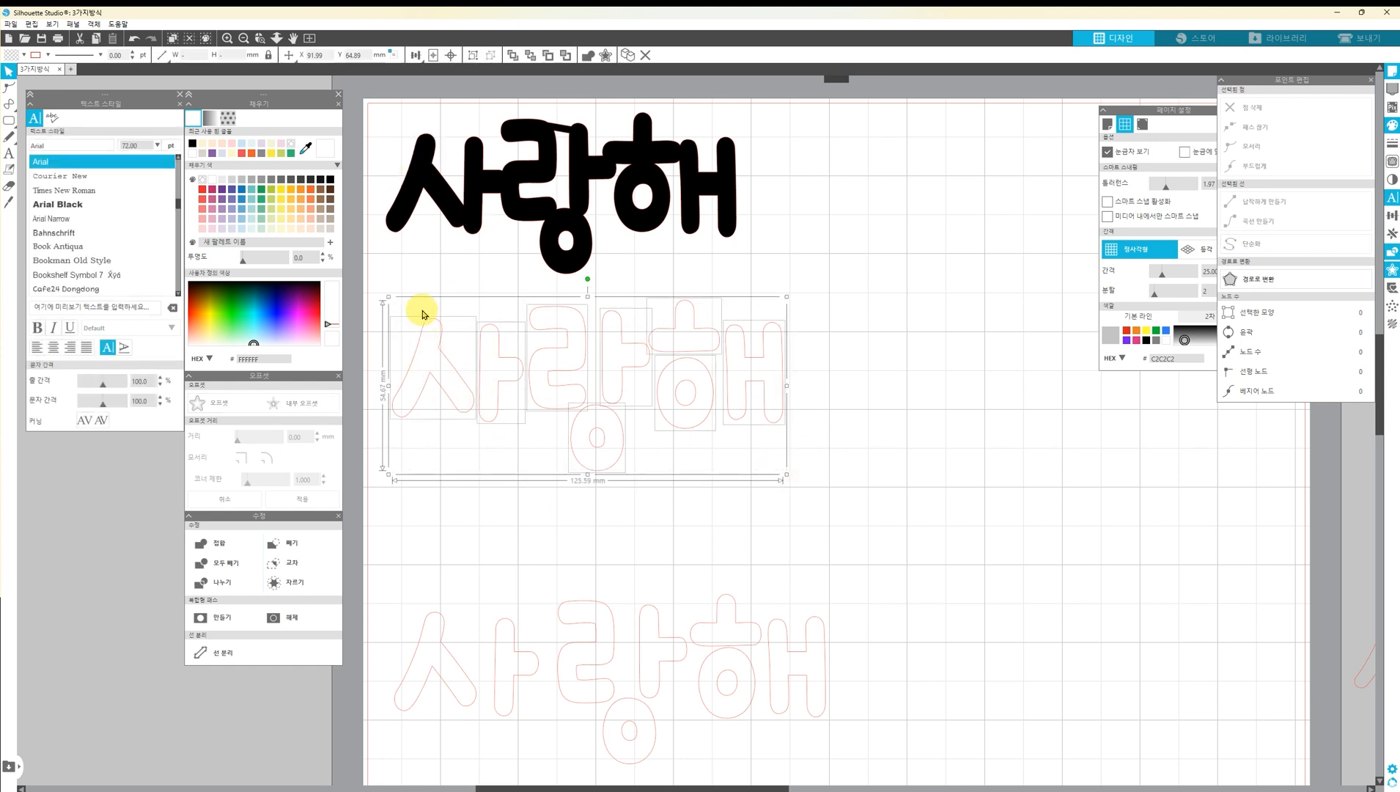
click(286, 231)
click(744, 489)
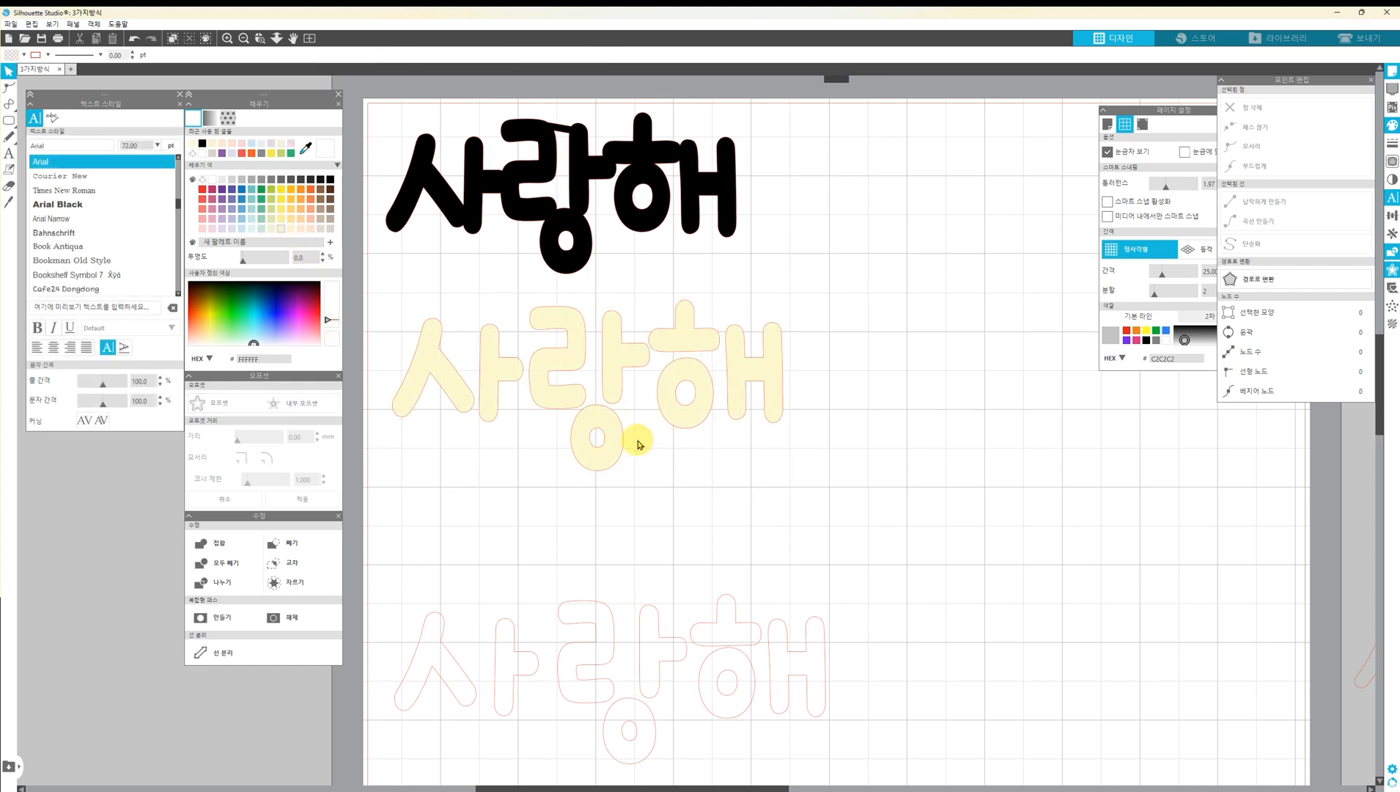
Group all letter shapes of the pale yellow 사랑해
drag(769, 475, 419, 301)
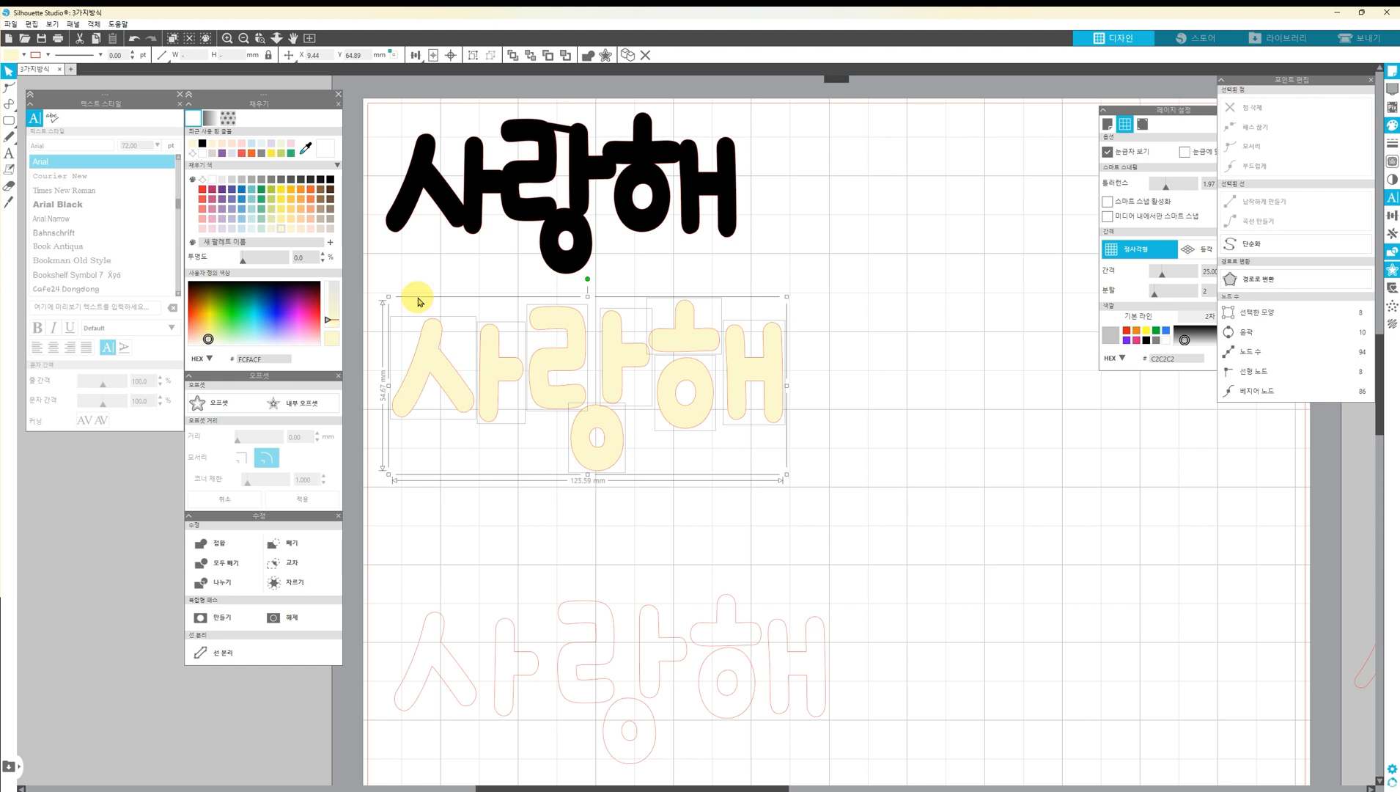
click(774, 504)
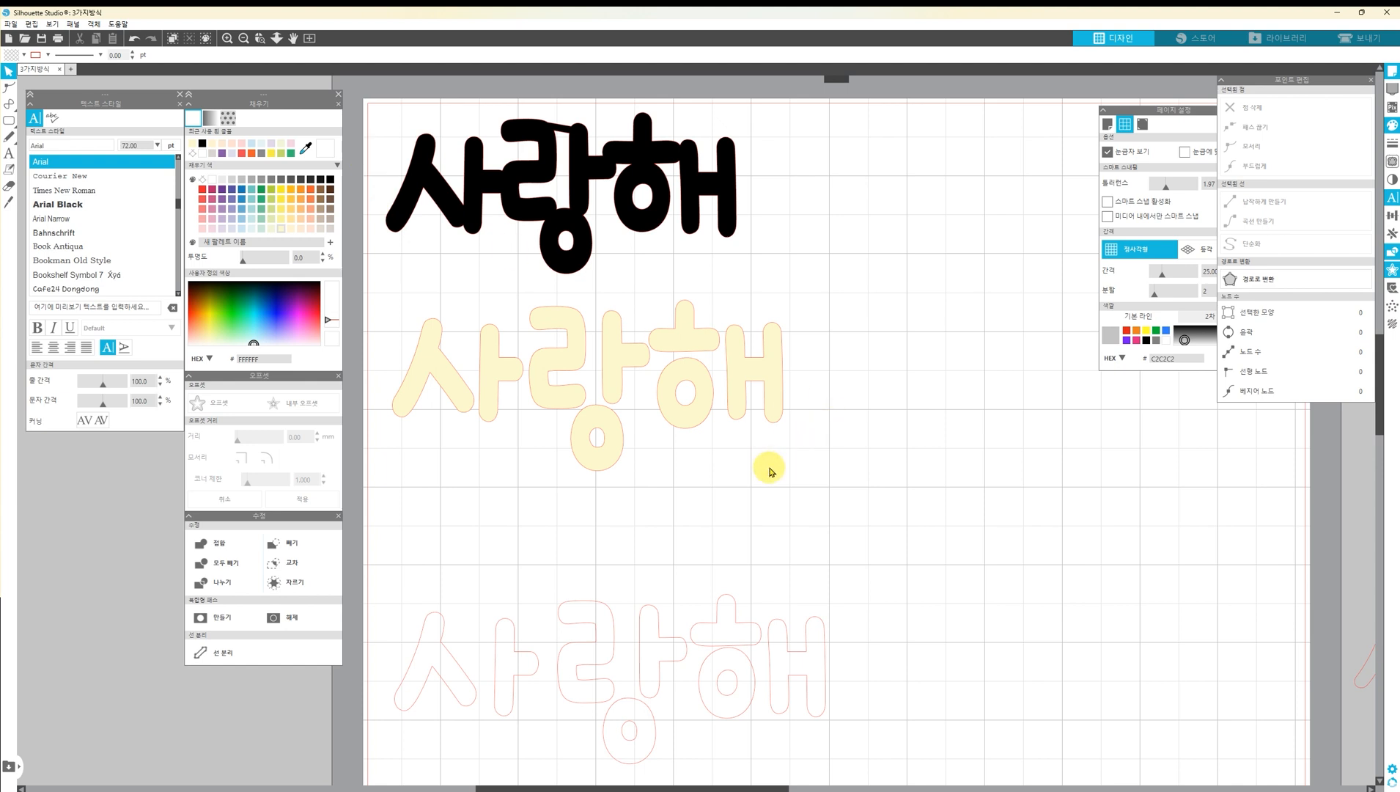
click(513, 378)
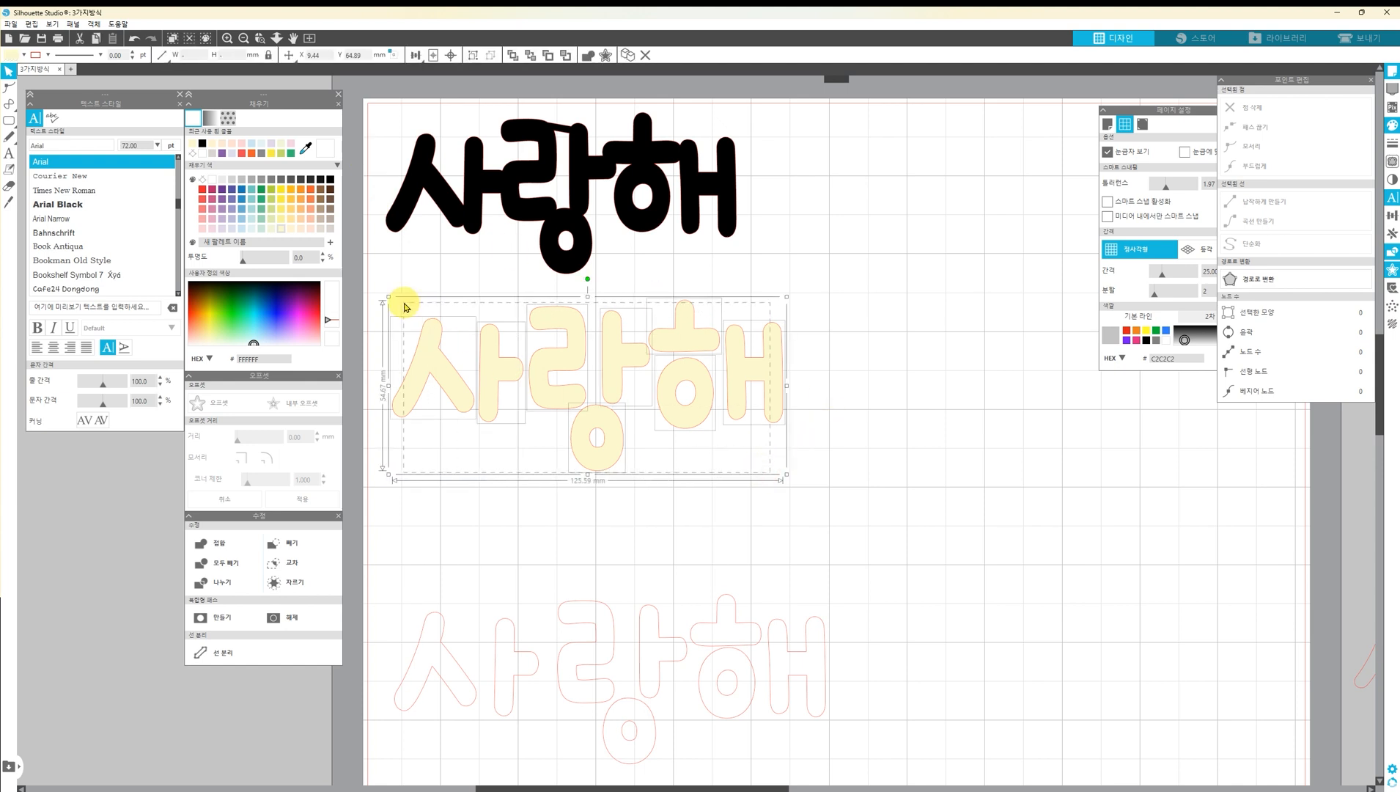
key(ctrl+g)
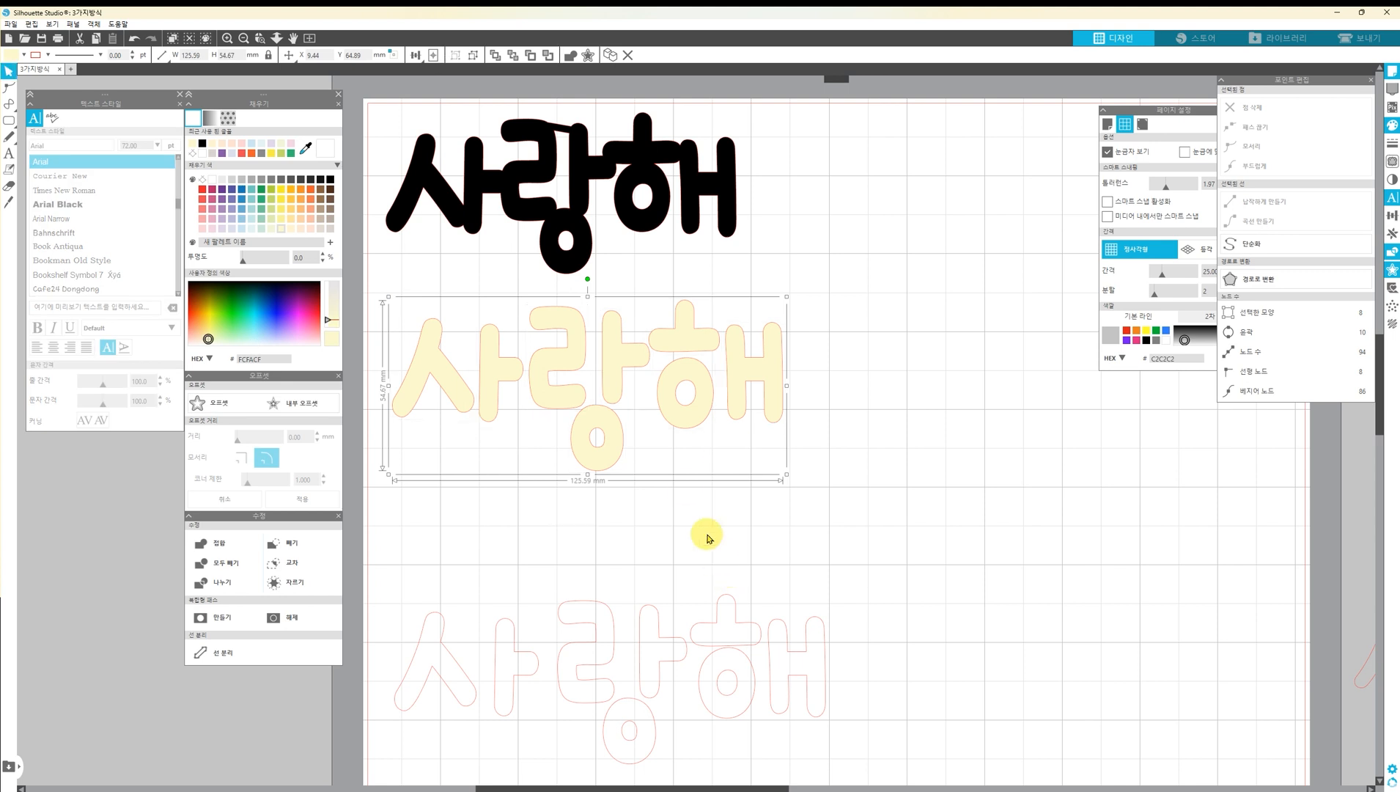
click(681, 487)
Create a 4 mm rounded offset around the grouped yellow 사랑해 and merge its overlapping outlines into one
click(619, 398)
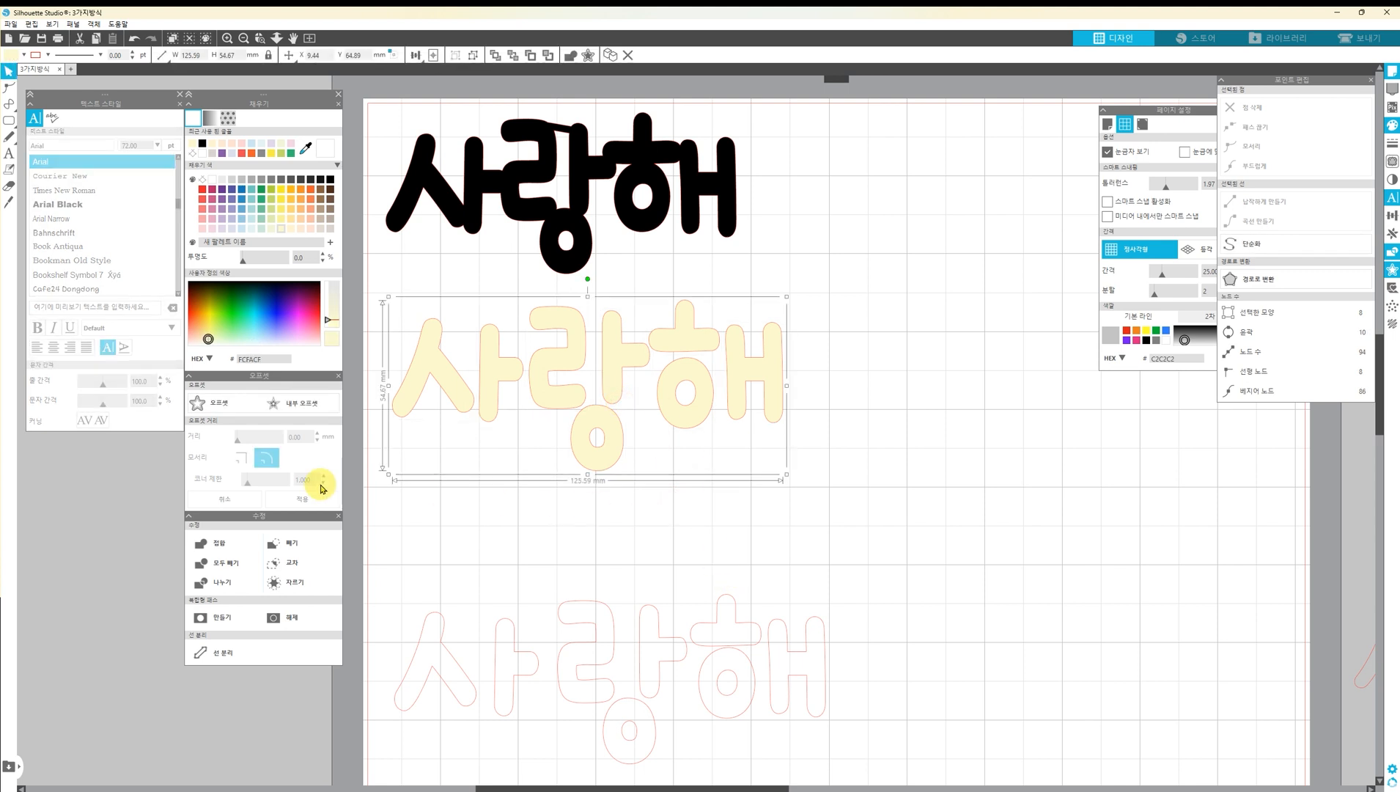
click(238, 403)
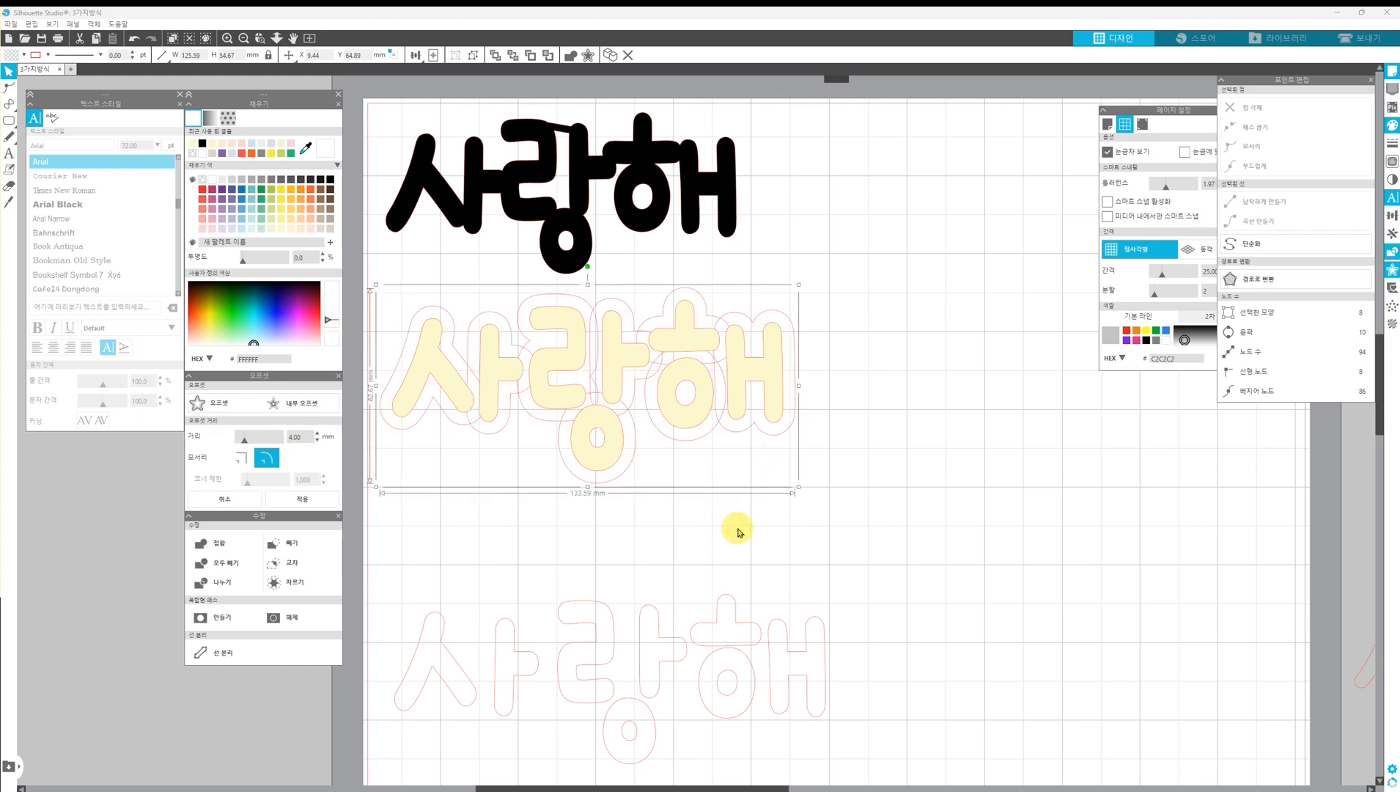
click(689, 455)
click(686, 450)
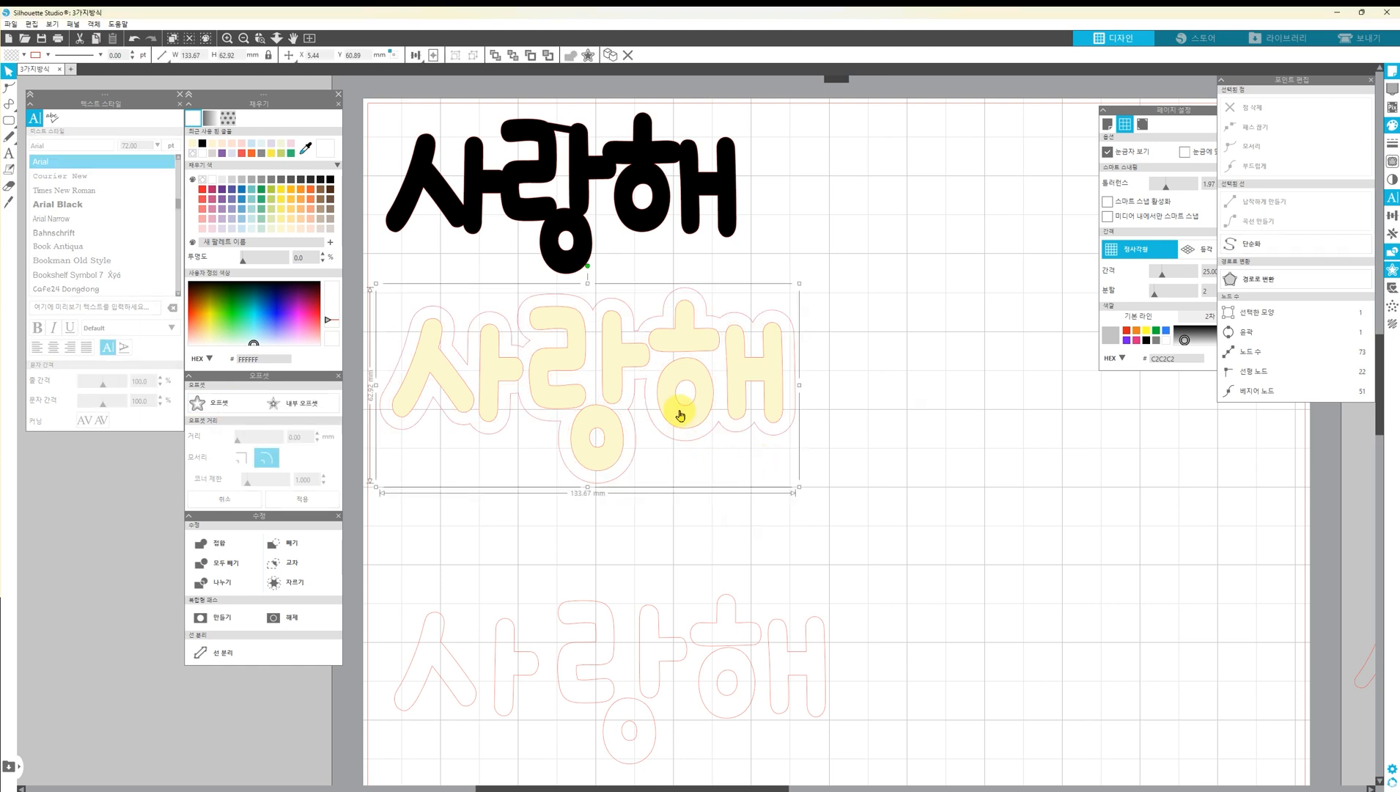
Move the grouped yellow 사랑해 off its offset outline and fill the offset shape with black
drag(675, 406, 1071, 511)
double_click(700, 438)
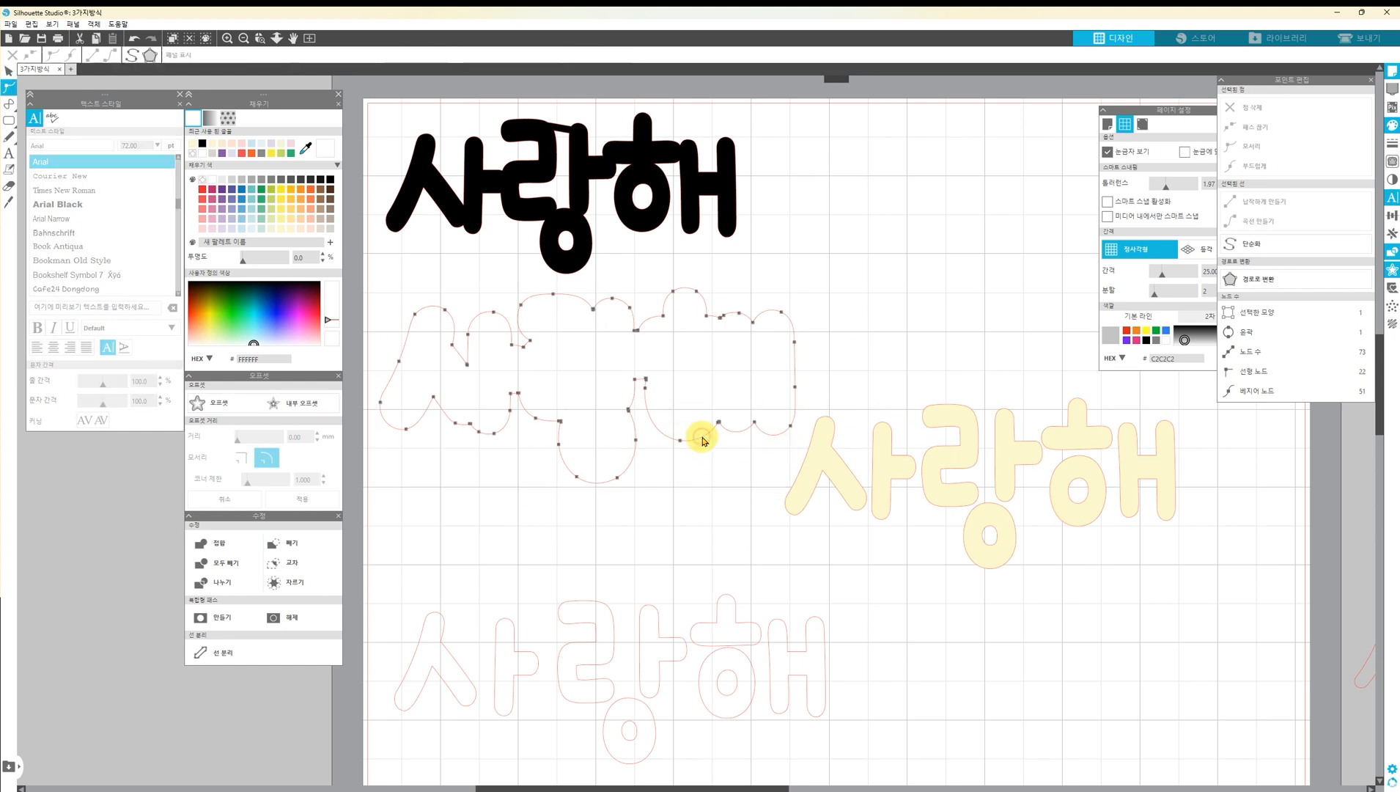
click(681, 442)
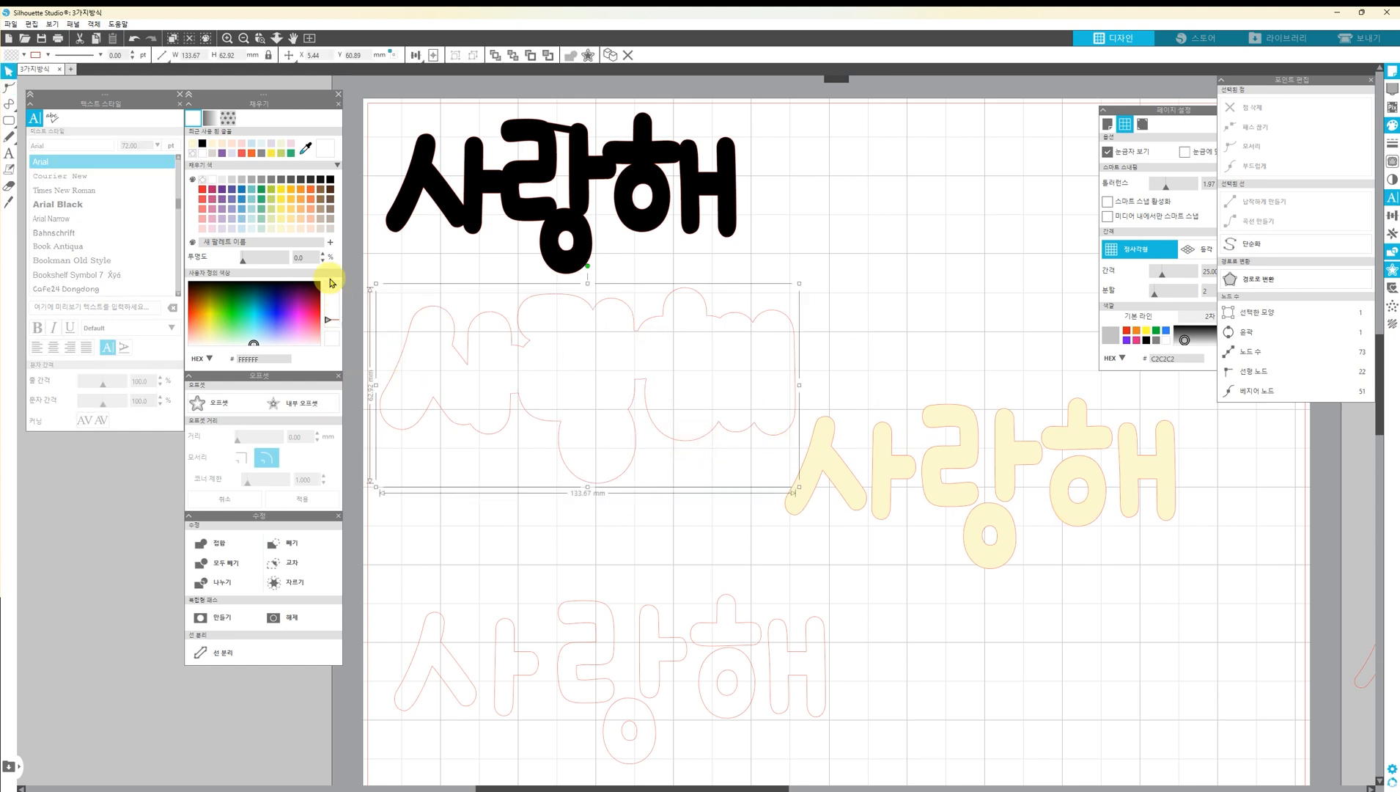
click(330, 179)
Place the yellow 사랑해 group back over the black offset shape and centre the two on each other
click(866, 456)
drag(866, 456, 491, 356)
click(760, 348)
shift+click(765, 372)
click(451, 55)
click(759, 480)
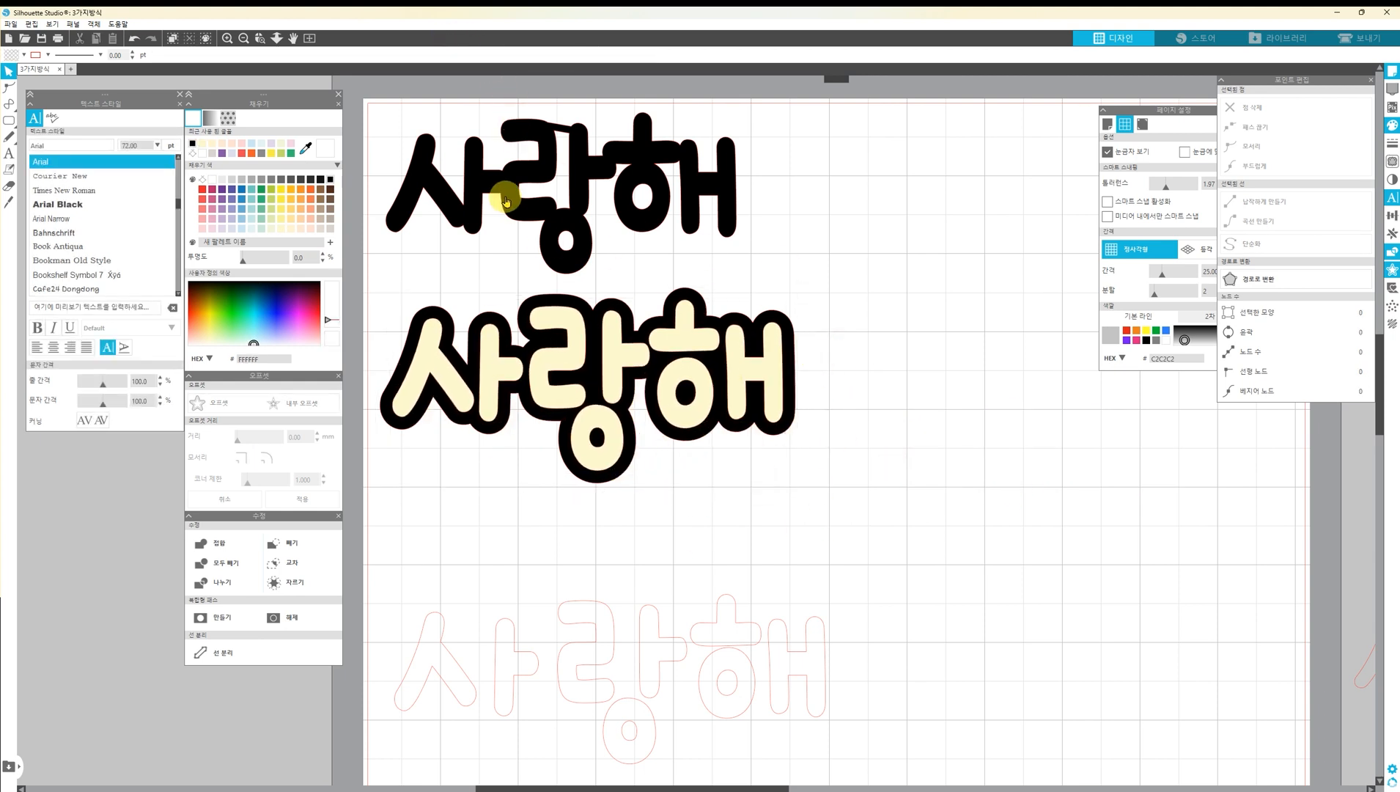
Shift the solid black 사랑해 slightly to the right above the yellow-and-black version
drag(515, 197, 528, 199)
click(775, 226)
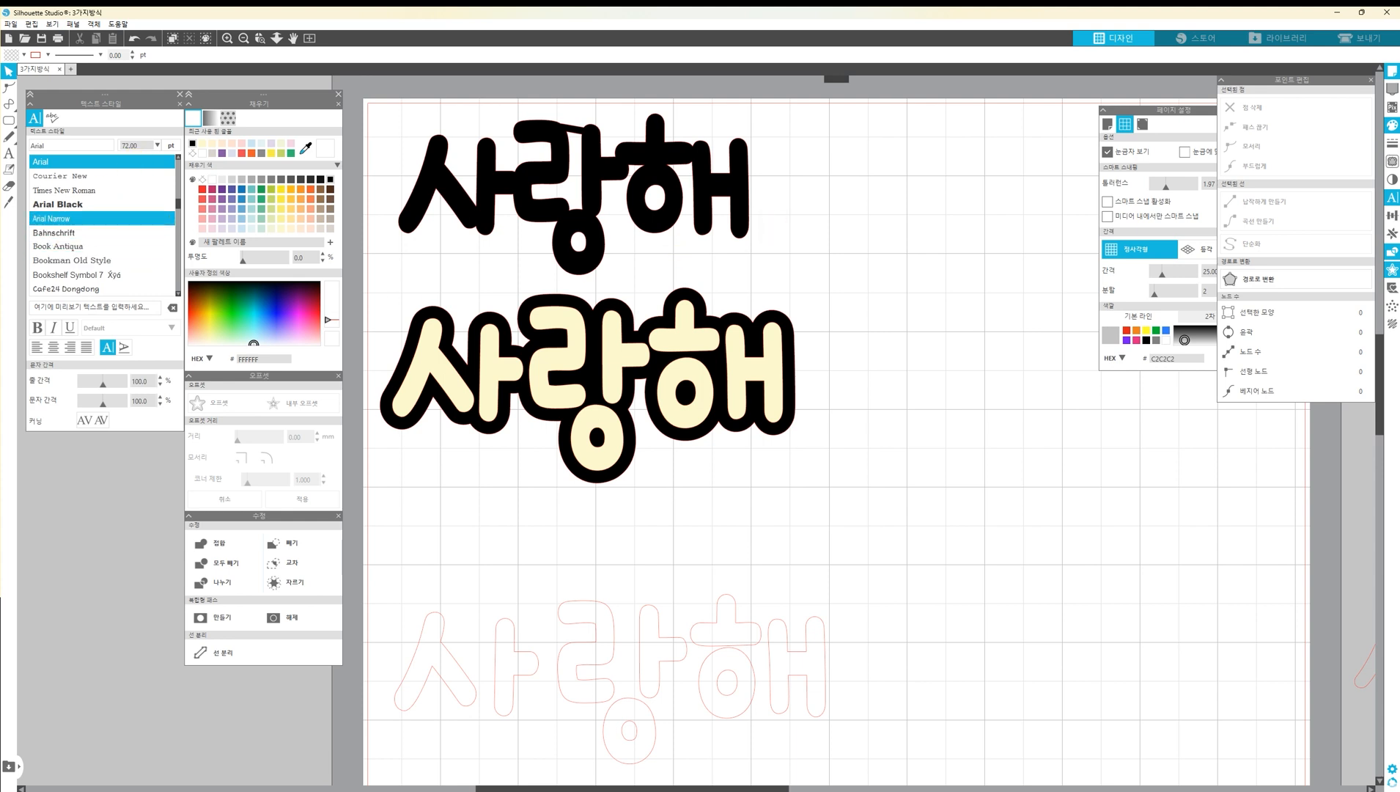
key(alt+Tab)
Duplicate all shapes of the unfilled outlined 사랑해 into the empty area at the page's lower right
drag(728, 607, 384, 751)
drag(612, 558, 583, 271)
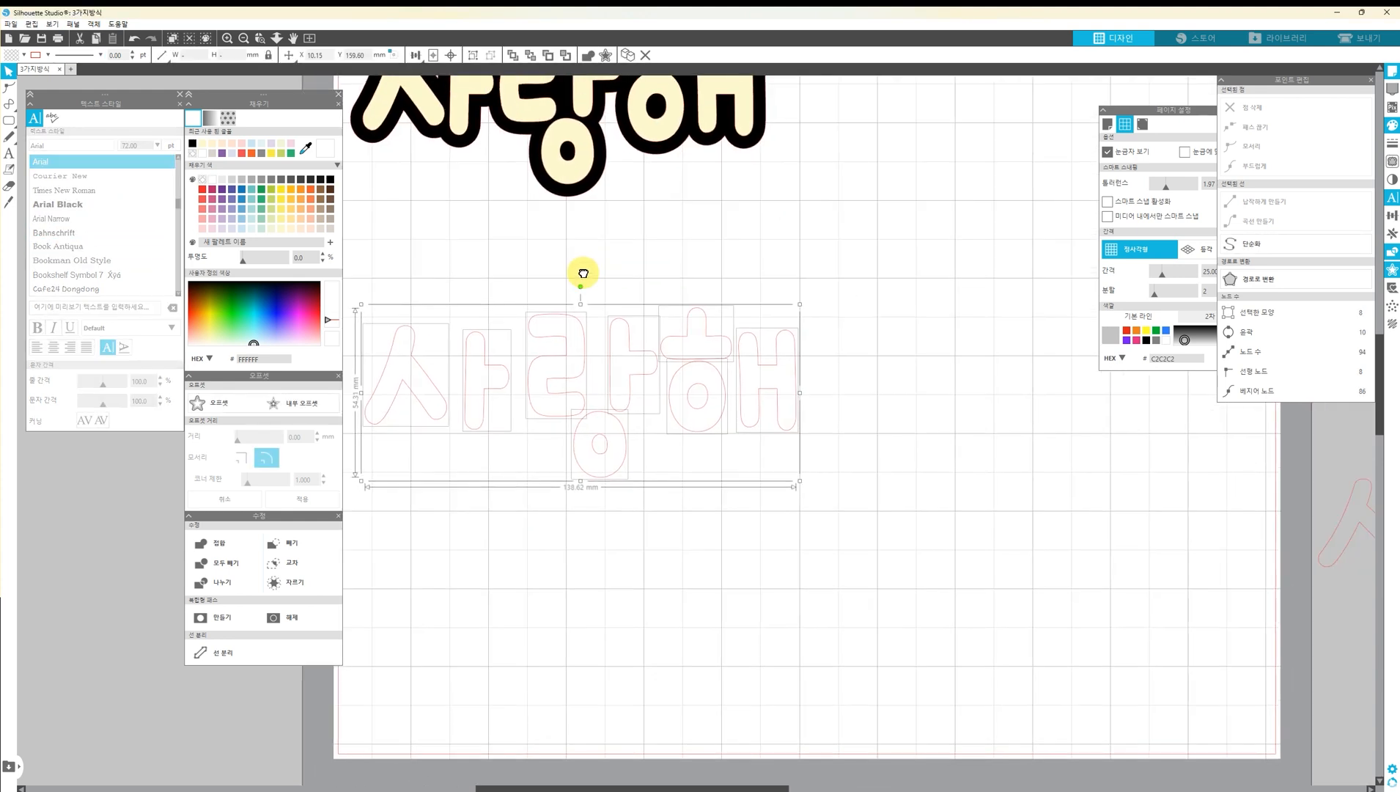
drag(567, 394, 1039, 668)
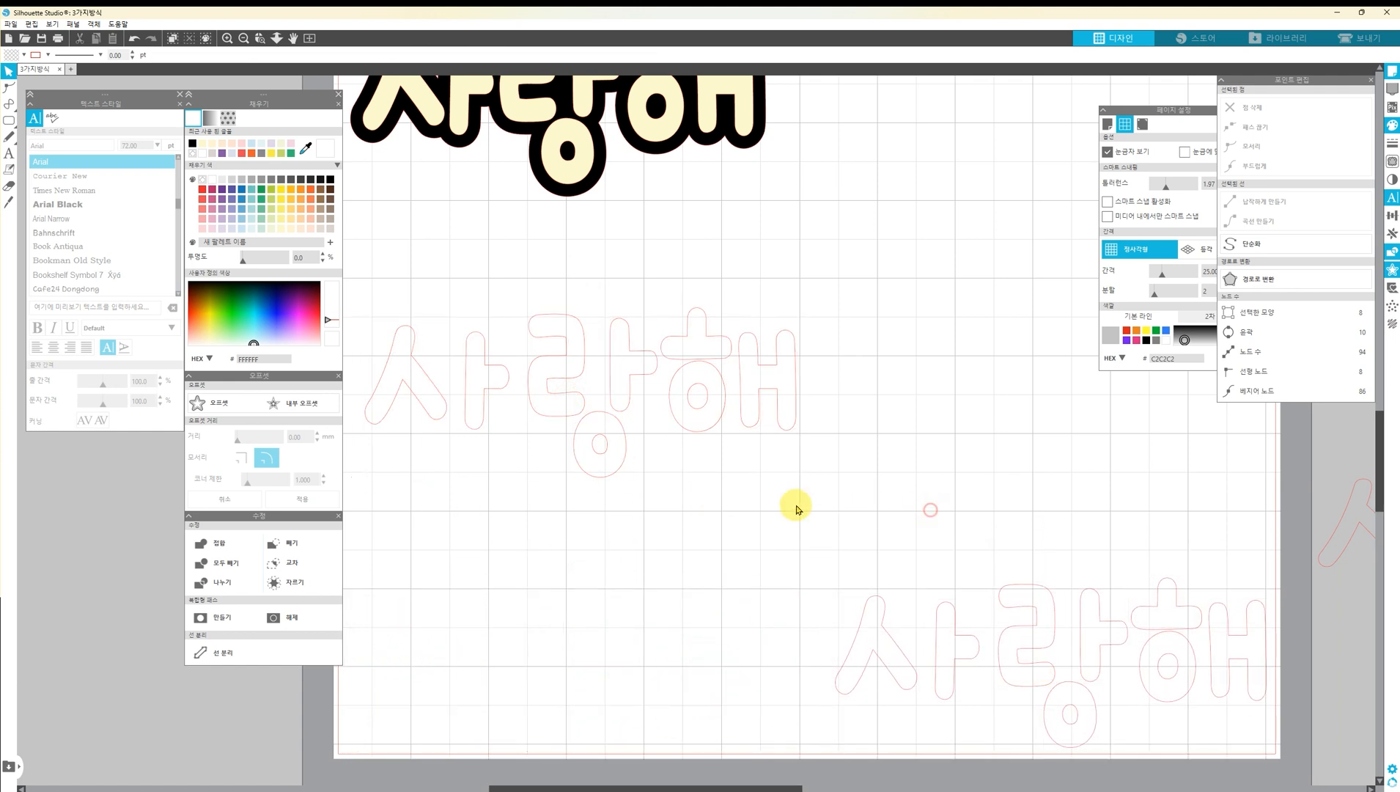